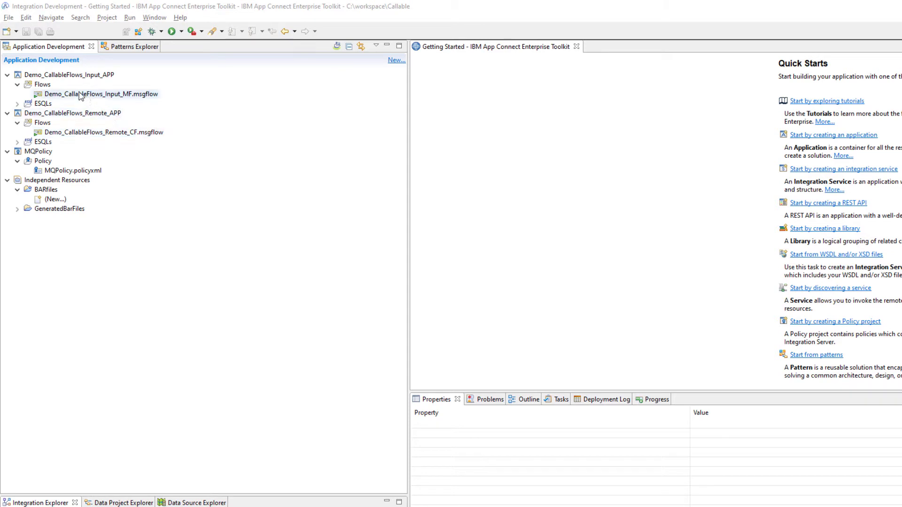
# Step: Open Demo_CallableFlows_Input_MF.msgflow and examine its IN, DoSomething, CallableFlowInvoke and OUT nodes, including the DoSomething ESQL module
pyautogui.doubleClick(81, 96)
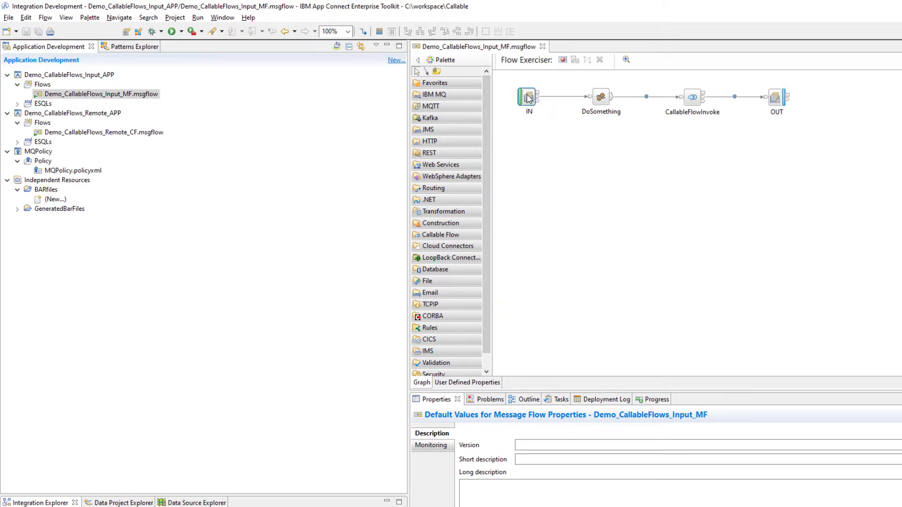
pyautogui.click(528, 97)
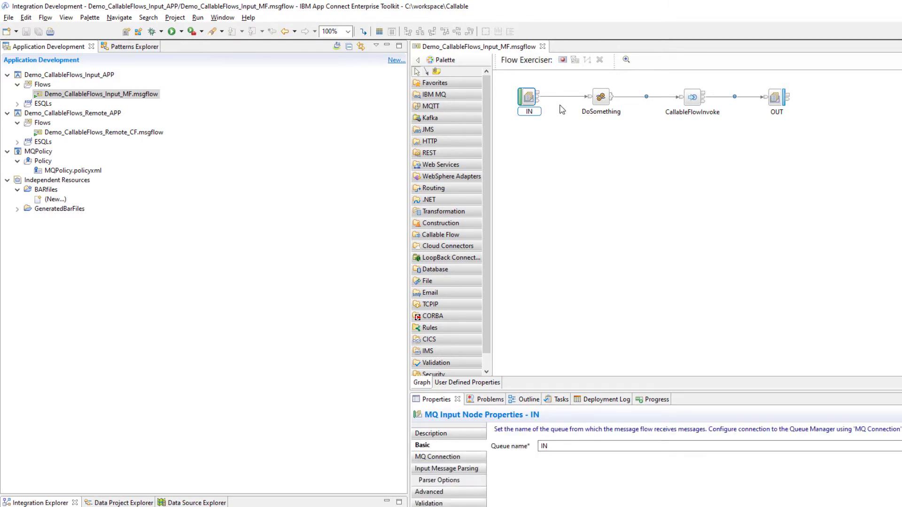
pyautogui.doubleClick(600, 96)
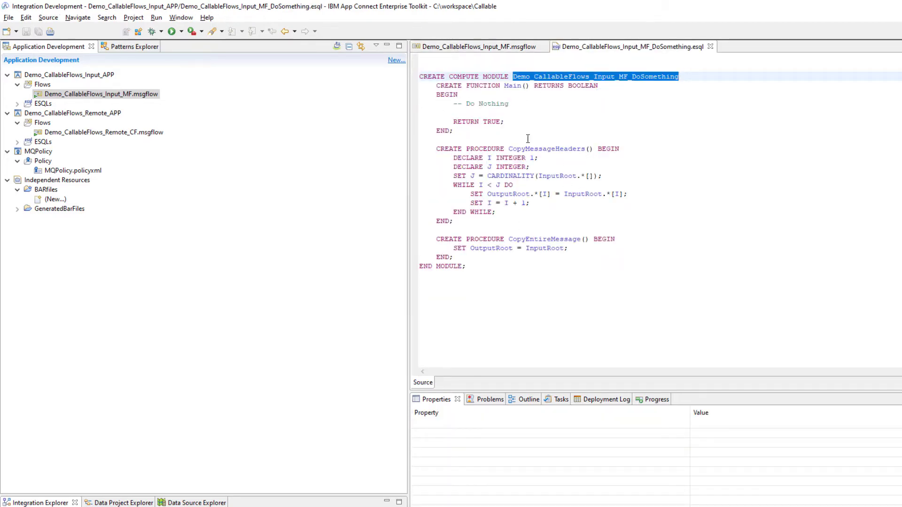
pyautogui.click(711, 47)
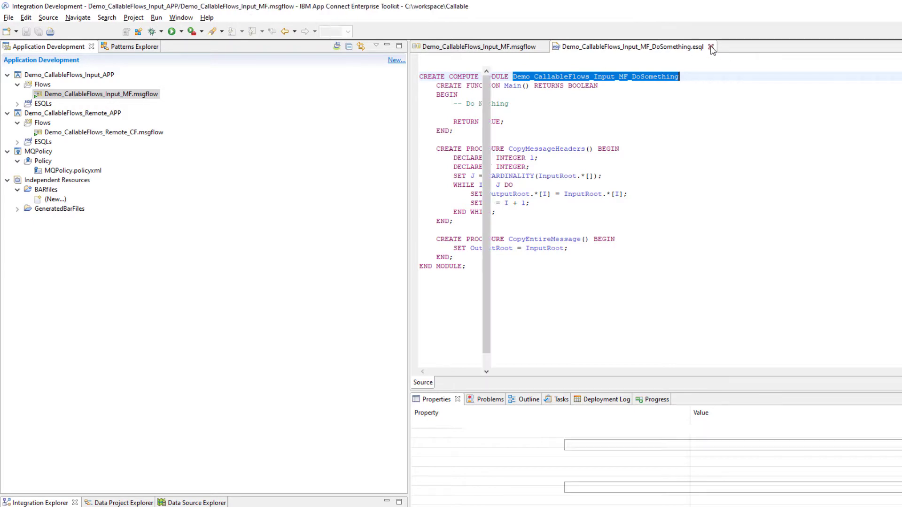
pyautogui.click(692, 97)
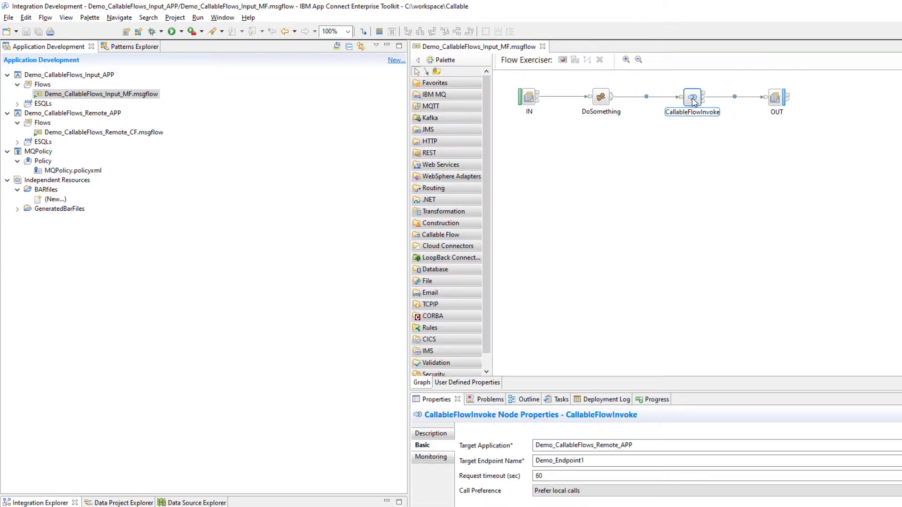
pyautogui.click(776, 99)
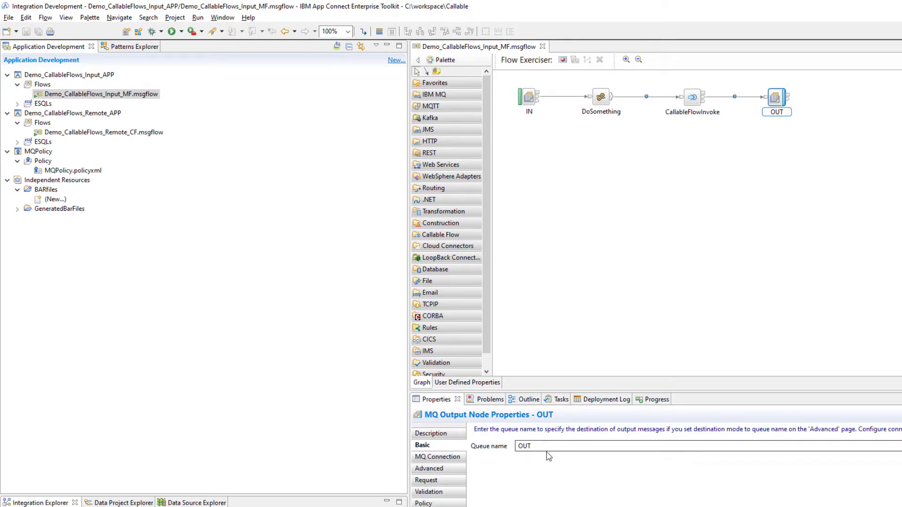
# Step: Examine the target application and target endpoint name of the CallableFlowInvoke node
pyautogui.click(694, 100)
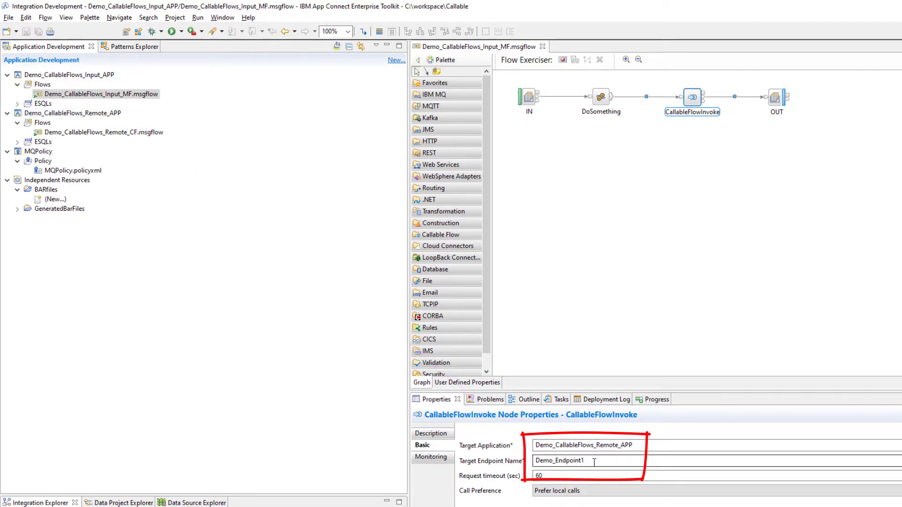
pyautogui.moveTo(594, 462); pyautogui.dragTo(540, 455)
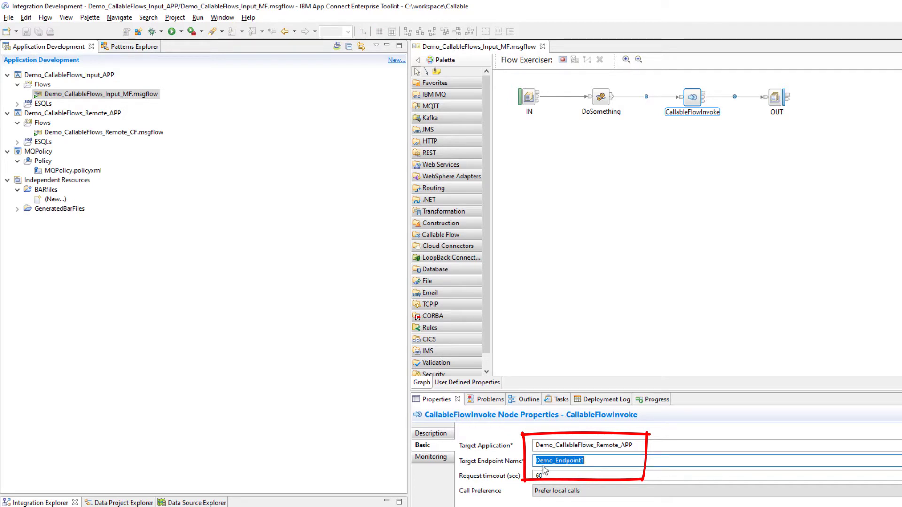
pyautogui.click(595, 462)
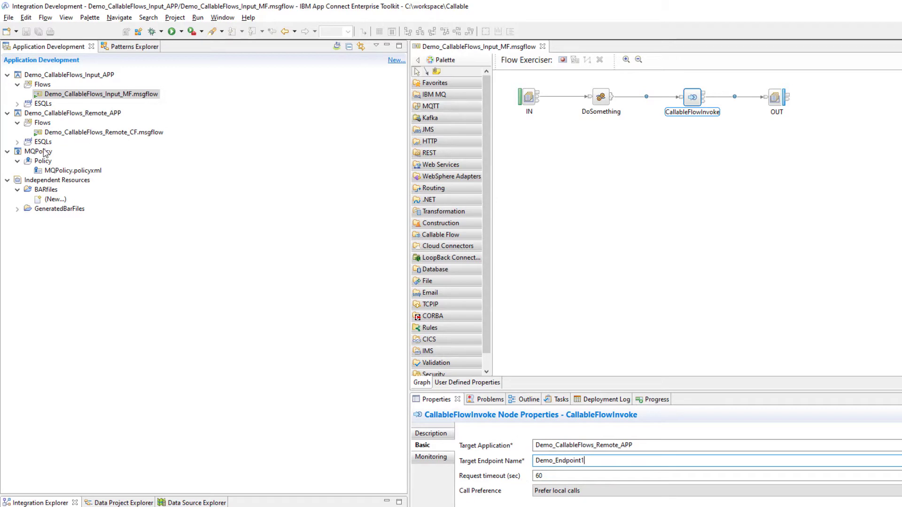
# Step: Open Demo_CallableFlows_Remote_CF.msgflow and examine the endpoint name of its CallableInput node
pyautogui.click(76, 134)
pyautogui.doubleClick(76, 134)
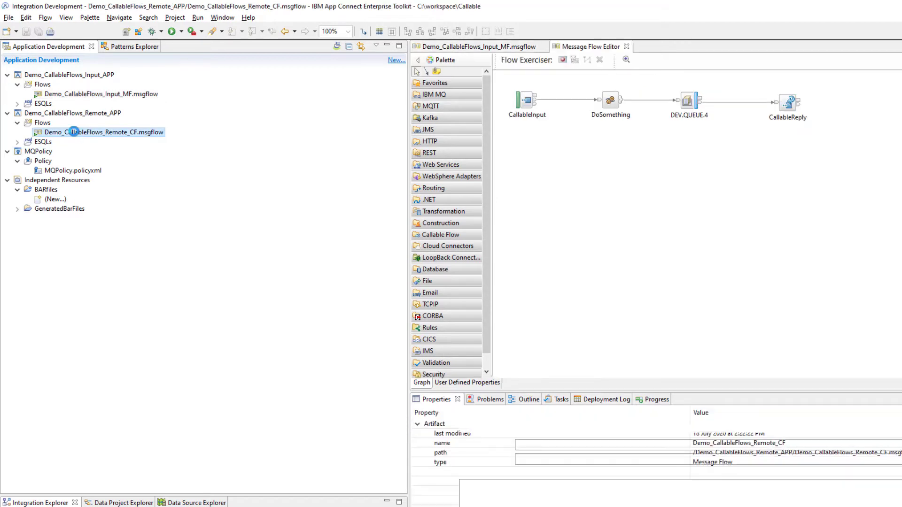
pyautogui.click(526, 102)
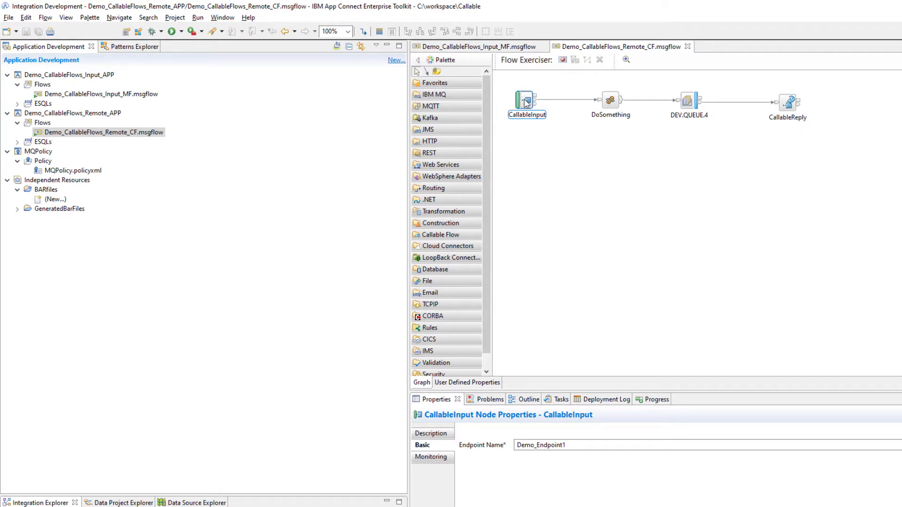
pyautogui.click(579, 450)
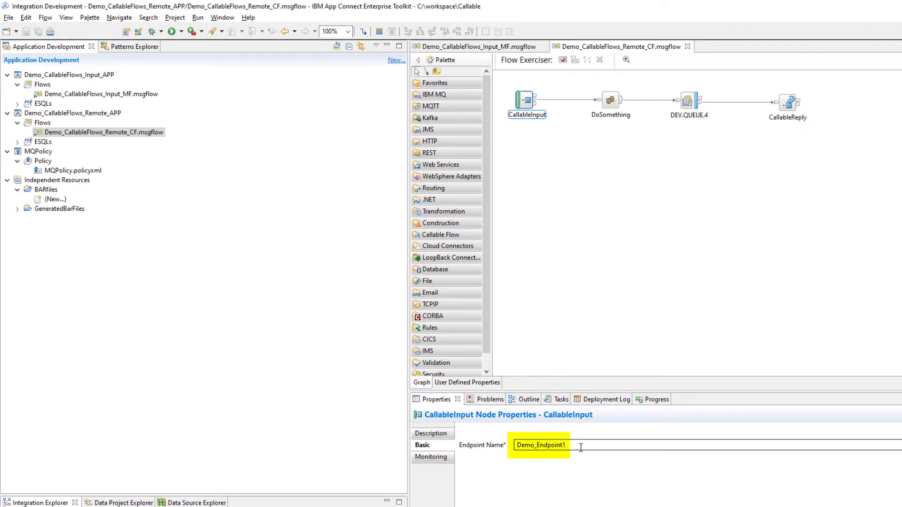
pyautogui.moveTo(581, 448); pyautogui.dragTo(494, 458)
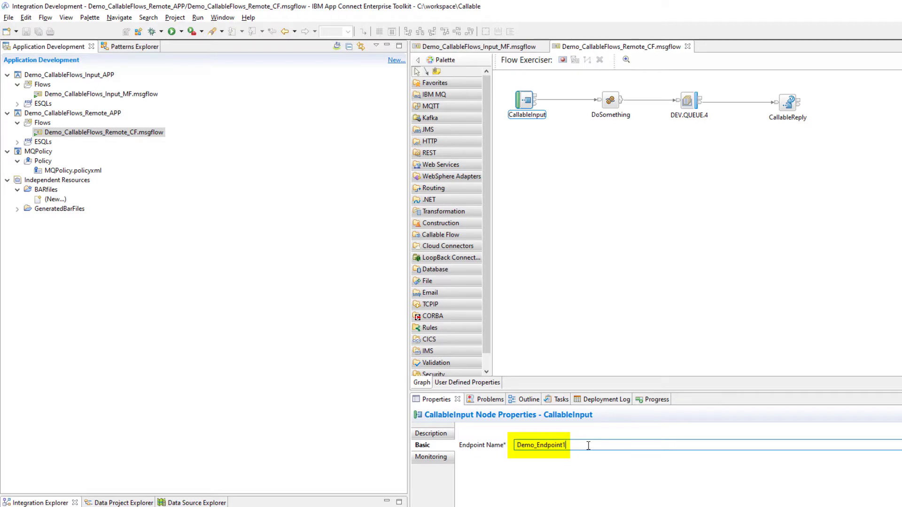
# Step: Compare the endpoint names in the input and remote flows, and inspect the remote flow's DEV.QUEUE.4 output node
pyautogui.click(471, 47)
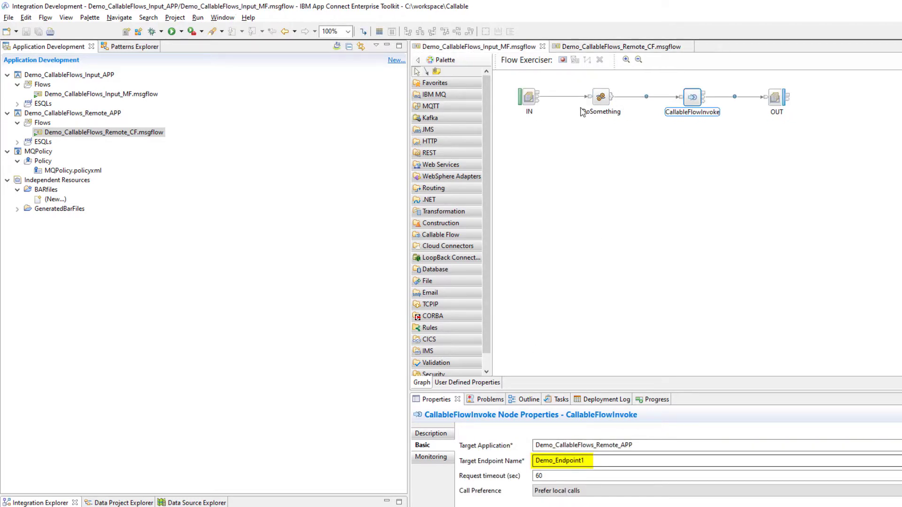
pyautogui.click(592, 46)
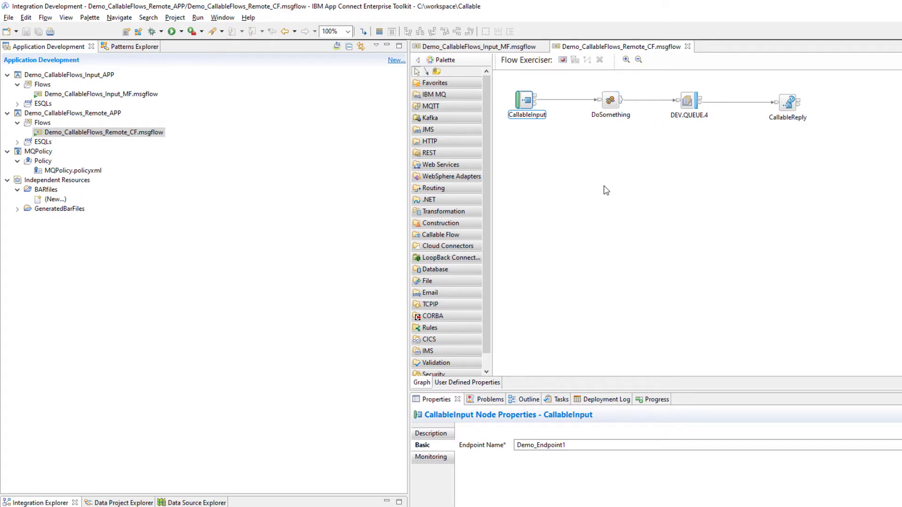
pyautogui.click(689, 101)
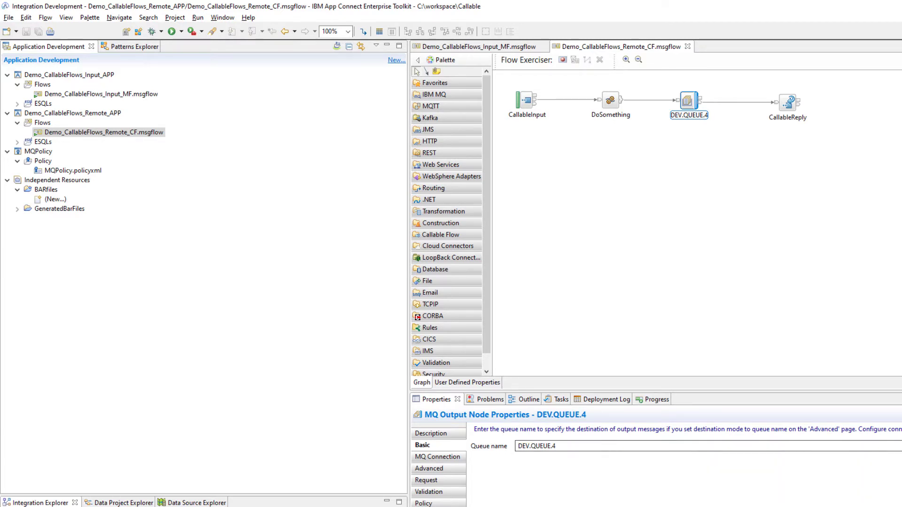
# Step: Switch to IBM MQ Explorer and check the IN and DEV.QUEUE.4 queues of the ACE queue manager
pyautogui.hotkey('alt', 'Tab')
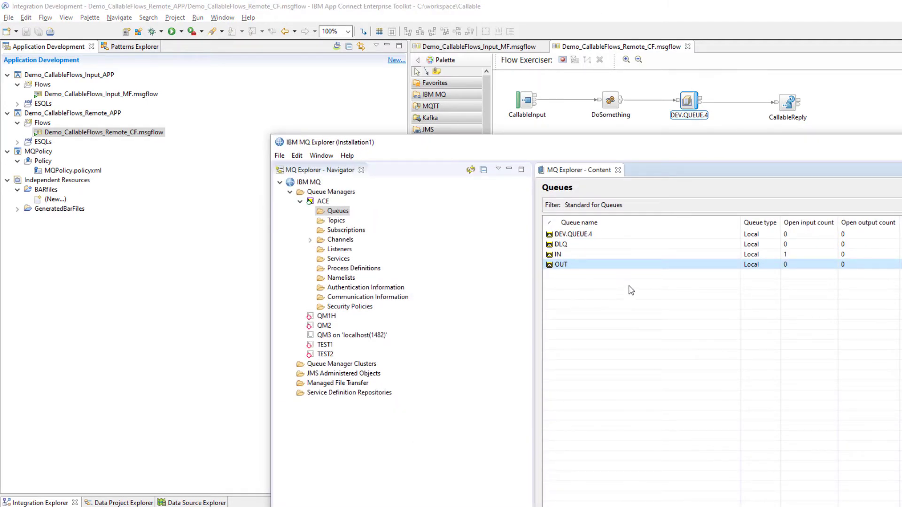
pyautogui.click(575, 256)
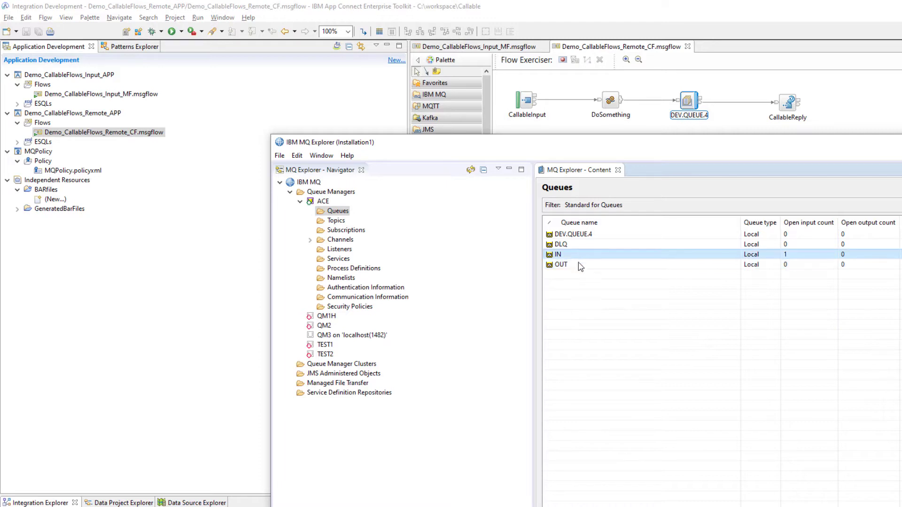
pyautogui.click(586, 234)
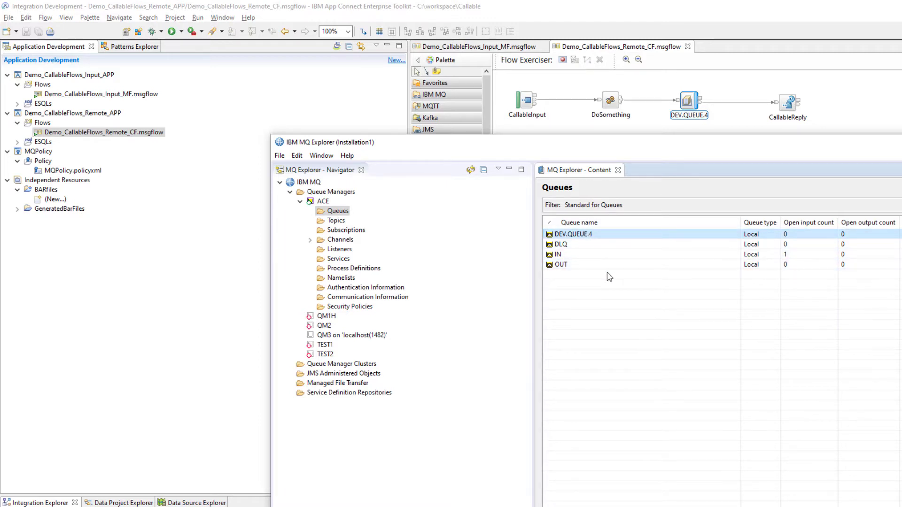
# Step: Switch back to App Connect Enterprise Toolkit and deploy Demo_CallableFlows_Input_APP to Server3 on NODEMQ3
pyautogui.click(633, 8)
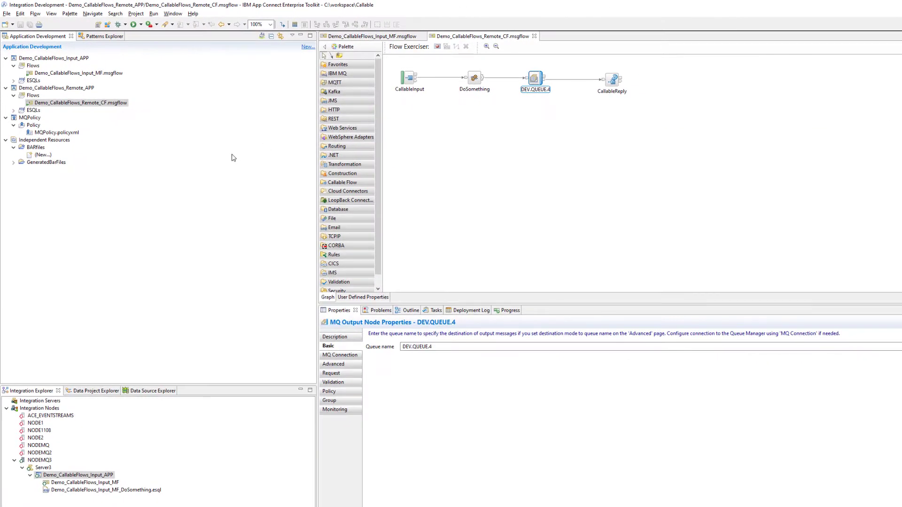
pyautogui.click(67, 60)
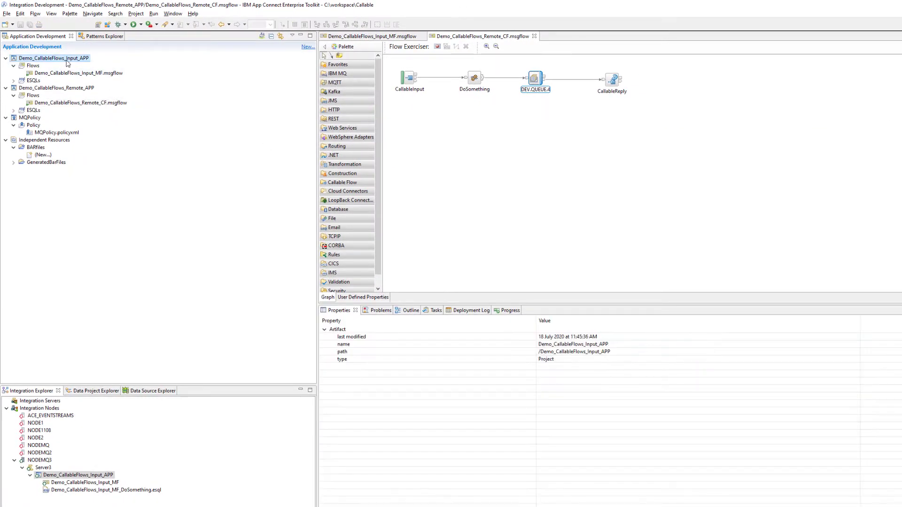
pyautogui.moveTo(59, 60); pyautogui.dragTo(47, 468)
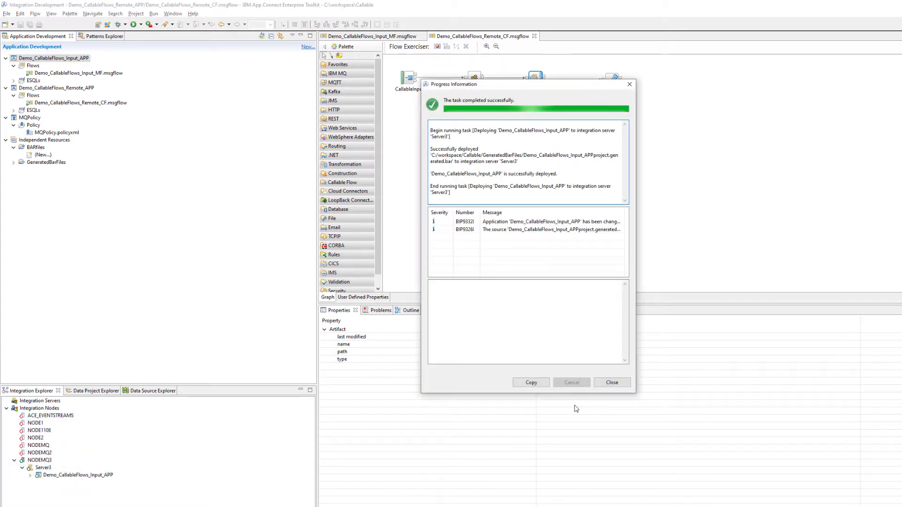
pyautogui.click(613, 382)
# Step: Deploy Demo_CallableFlows_Remote_APP to Server3 on NODEMQ3
pyautogui.click(51, 89)
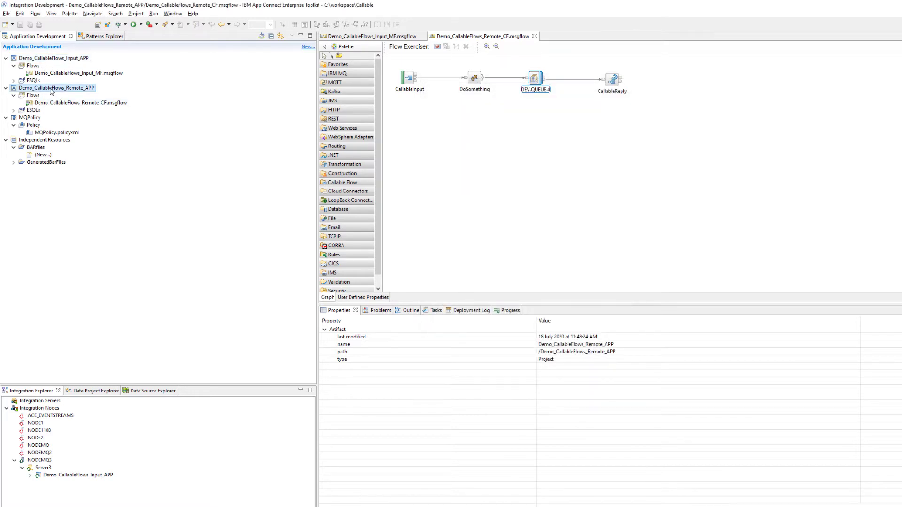
pyautogui.moveTo(51, 90); pyautogui.dragTo(43, 470)
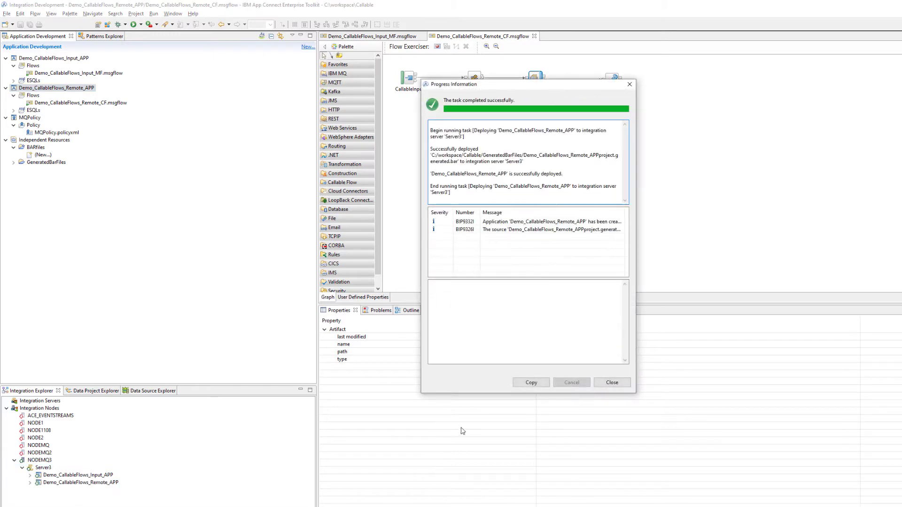
pyautogui.click(612, 384)
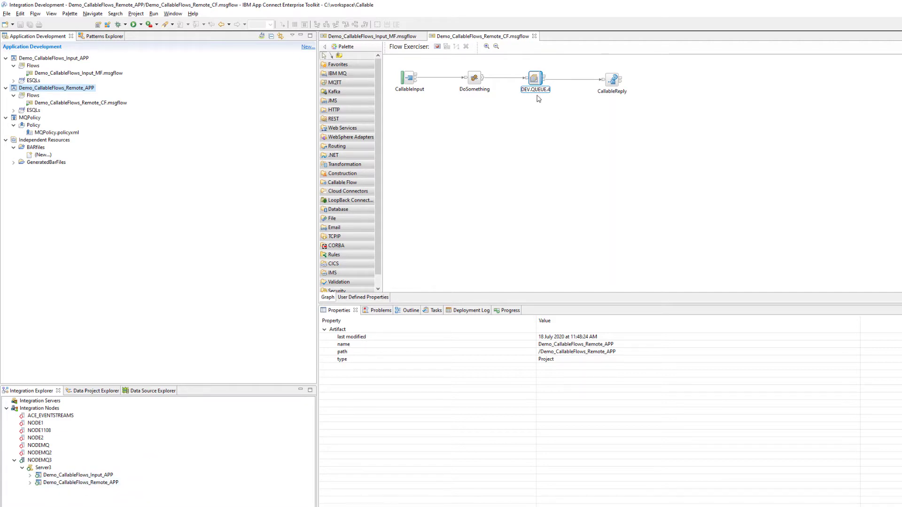
# Step: Review the CallableInput node's endpoint name and the properties of both applications deployed on Server3
pyautogui.click(408, 78)
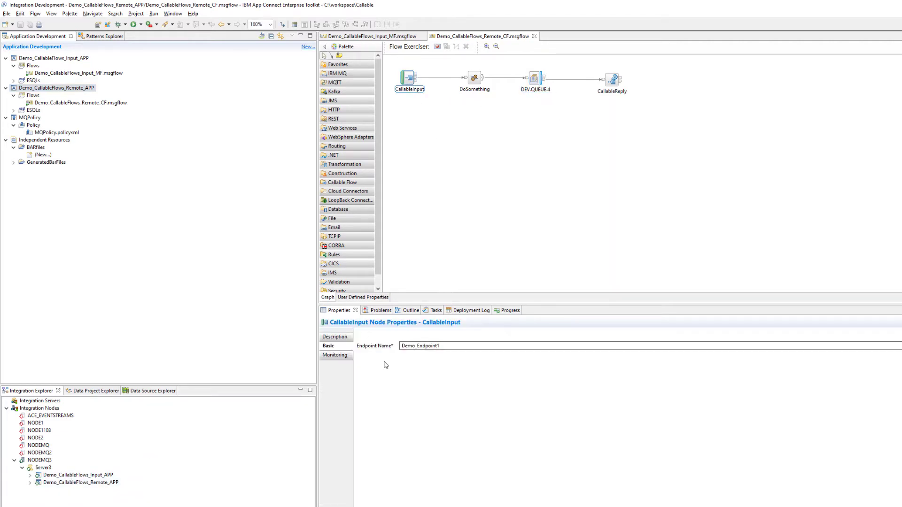
pyautogui.click(444, 347)
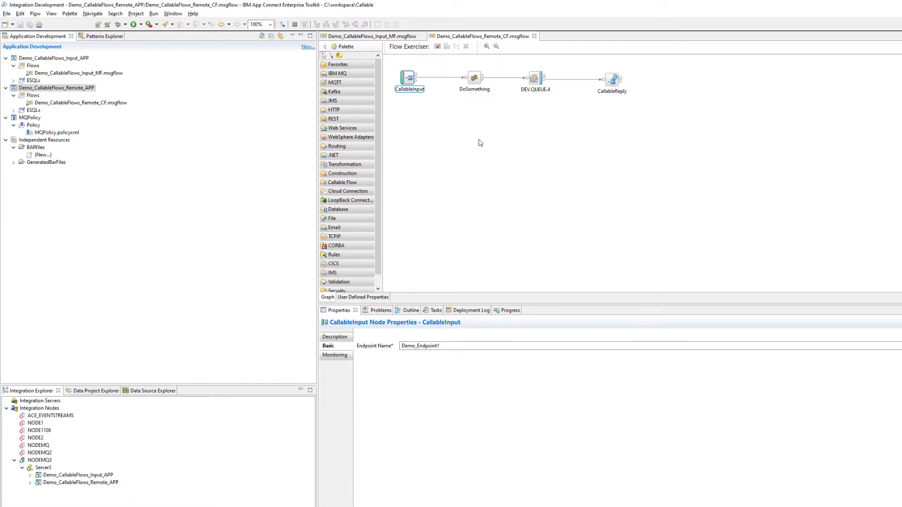
pyautogui.click(78, 476)
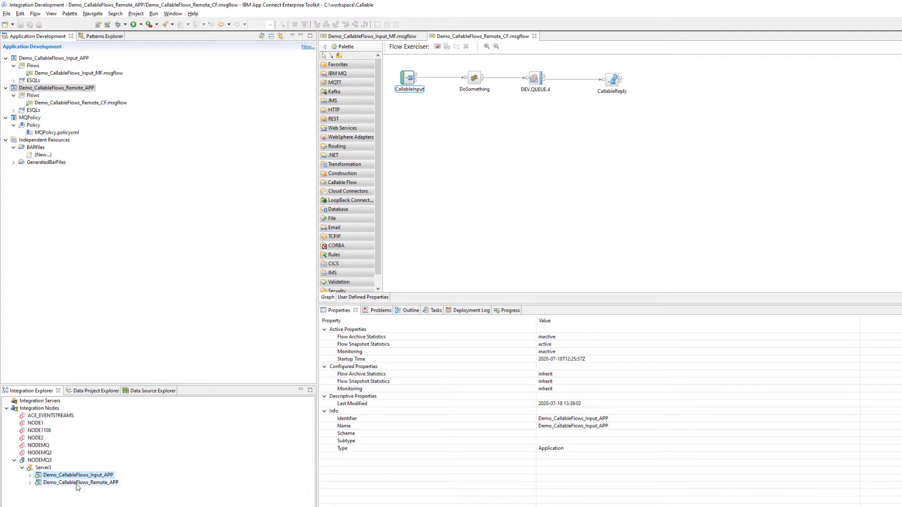
pyautogui.click(79, 484)
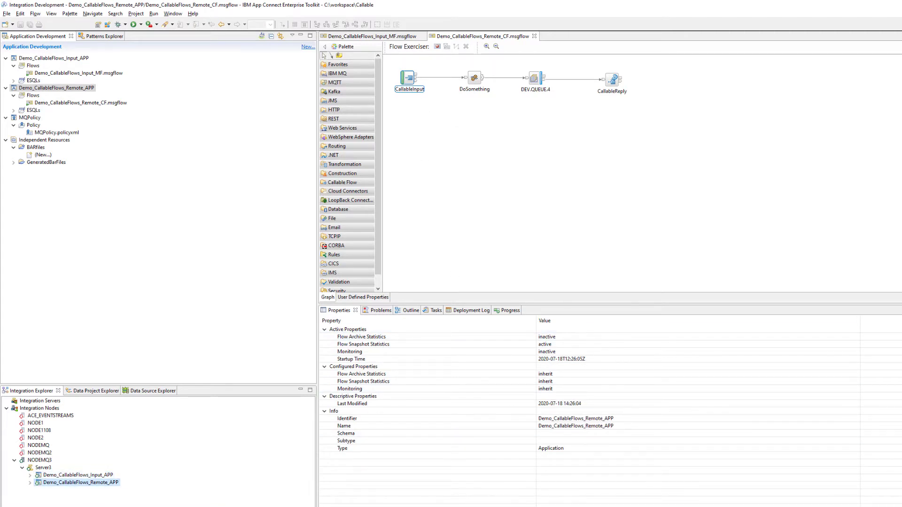
# Step: Switch to IBM MQ Explorer and put a test message with the data "in" on the IN queue
pyautogui.click(316, 506)
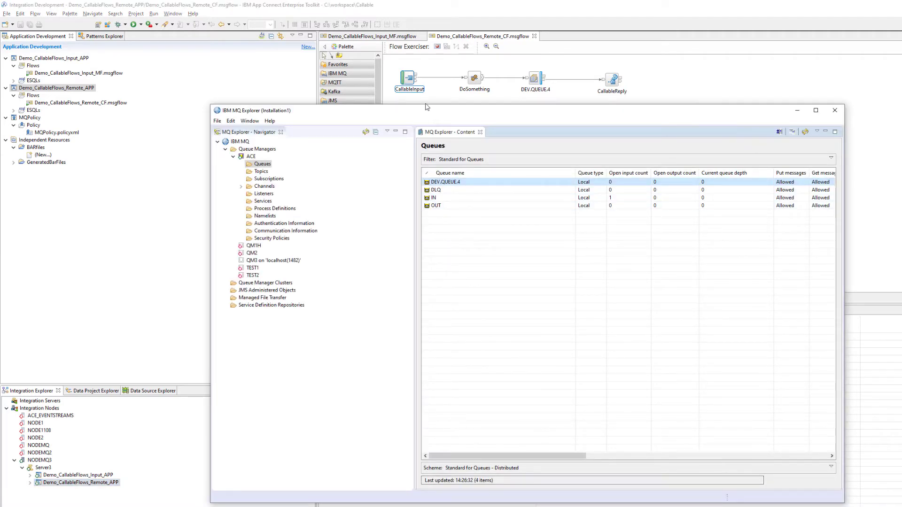
pyautogui.rightClick(444, 199)
pyautogui.click(481, 245)
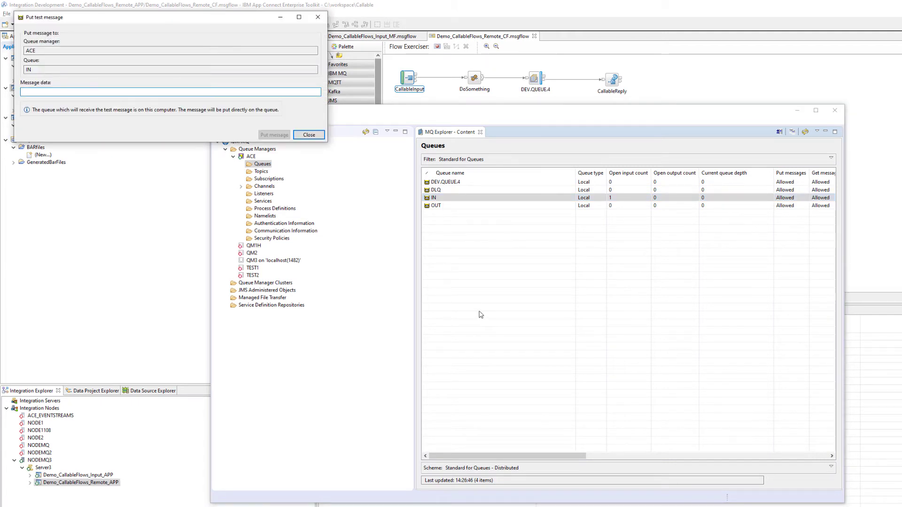
pyautogui.write('in')
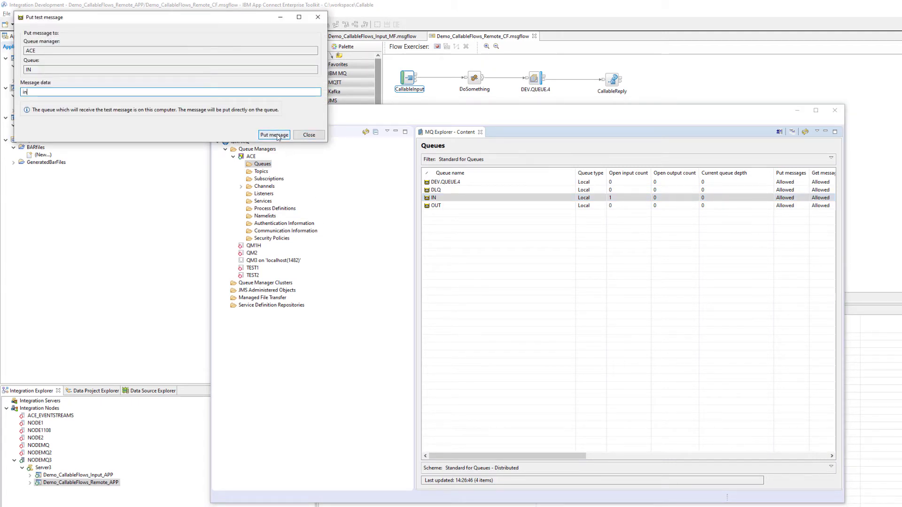
pyautogui.click(277, 135)
pyautogui.click(308, 135)
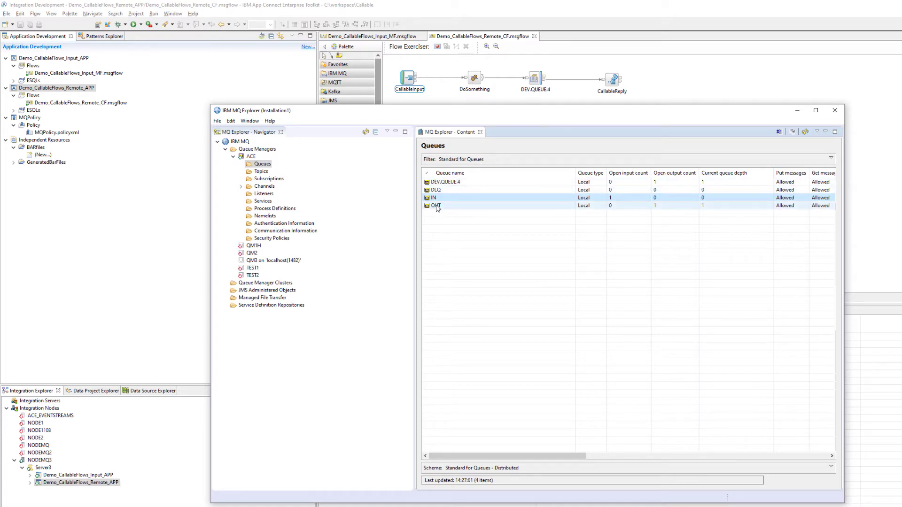
# Step: Return to App Connect Enterprise Toolkit and review the input flow's CallableFlowInvoke settings and the remote callable flow
pyautogui.click(383, 37)
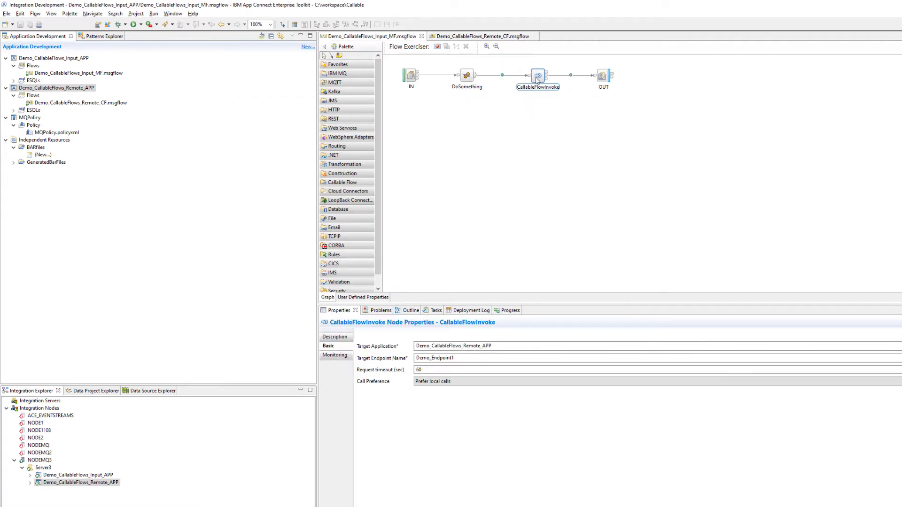
pyautogui.click(477, 38)
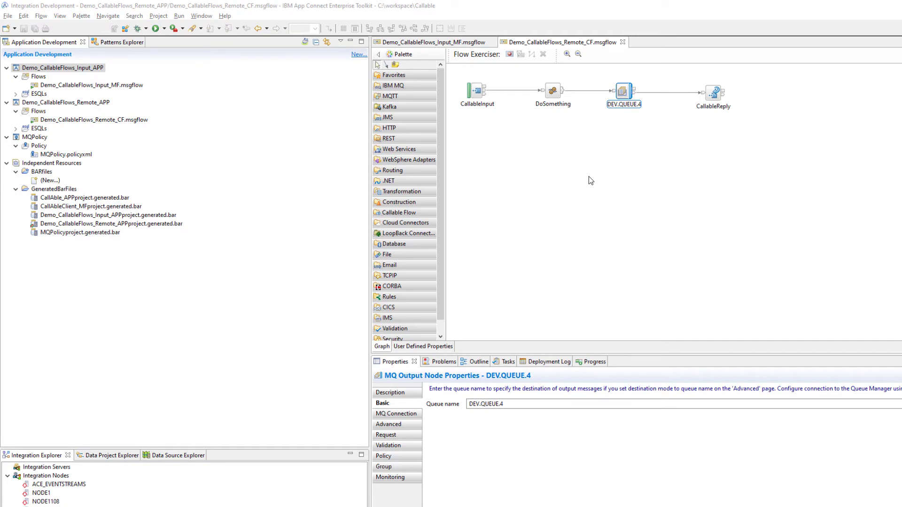
# Step: Set the DEV.QUEUE.4 output node's policy to /apiv1/policy/MQEndpoint/MQ_DEMO and save the remote callable flow
pyautogui.click(633, 96)
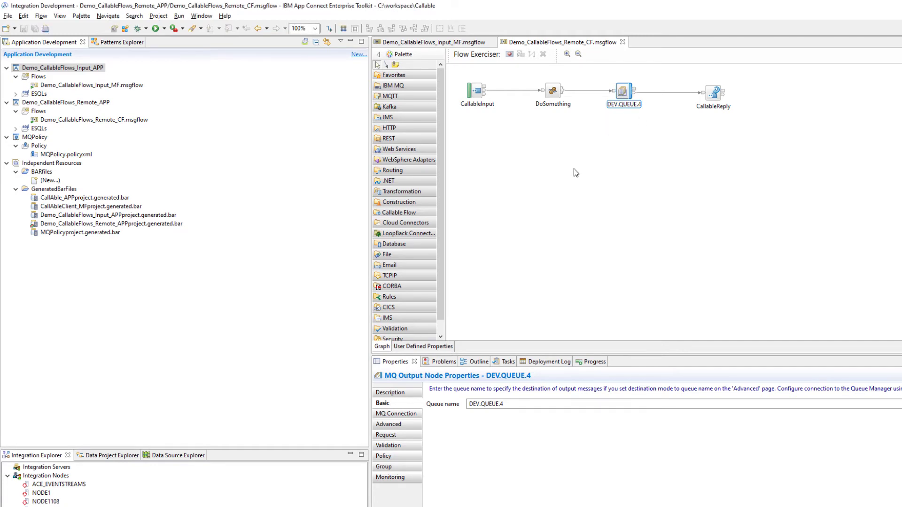
pyautogui.click(391, 457)
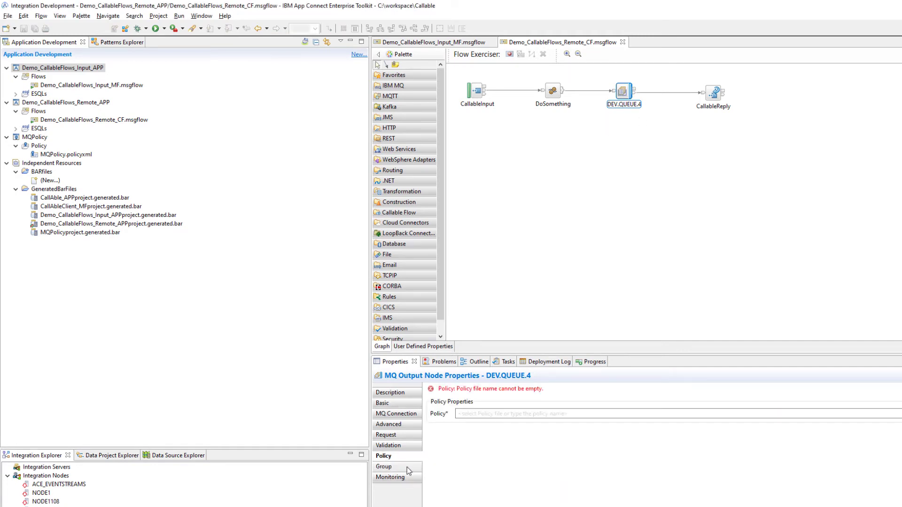
pyautogui.click(464, 418)
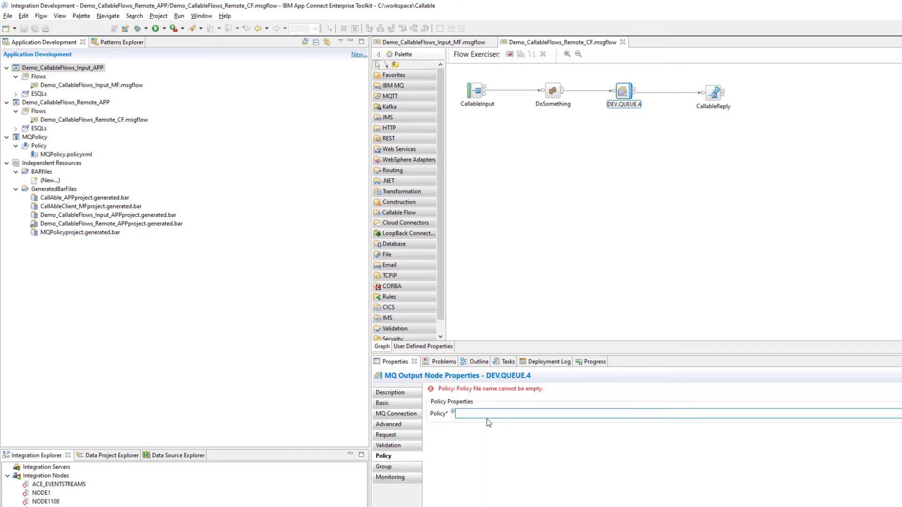
pyautogui.write('/apiv1/policy/MQEndpoint/MQ_DEMO')
pyautogui.click(575, 45)
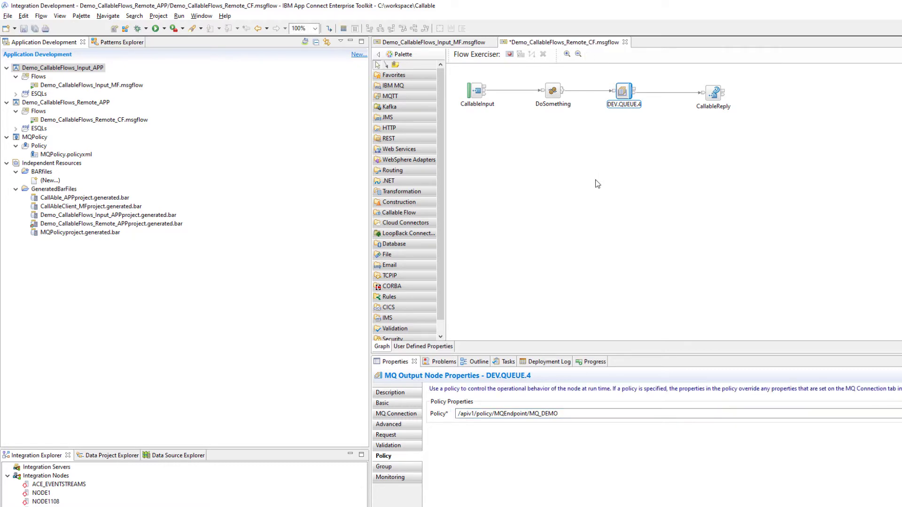
pyautogui.hotkey('ctrl', 's')
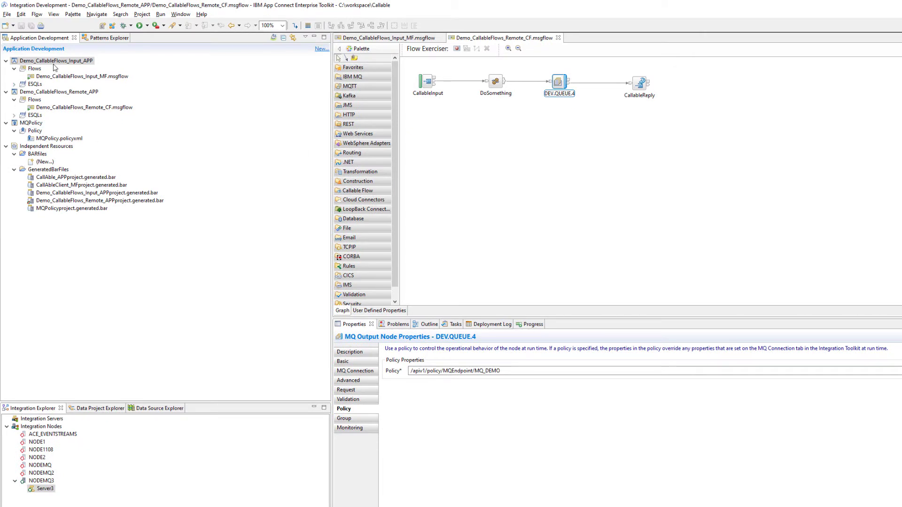
# Step: Deploy Demo_CallableFlows_Input_APP to Server3 on NODEMQ3 and dismiss the progress information
pyautogui.moveTo(56, 64); pyautogui.dragTo(42, 489)
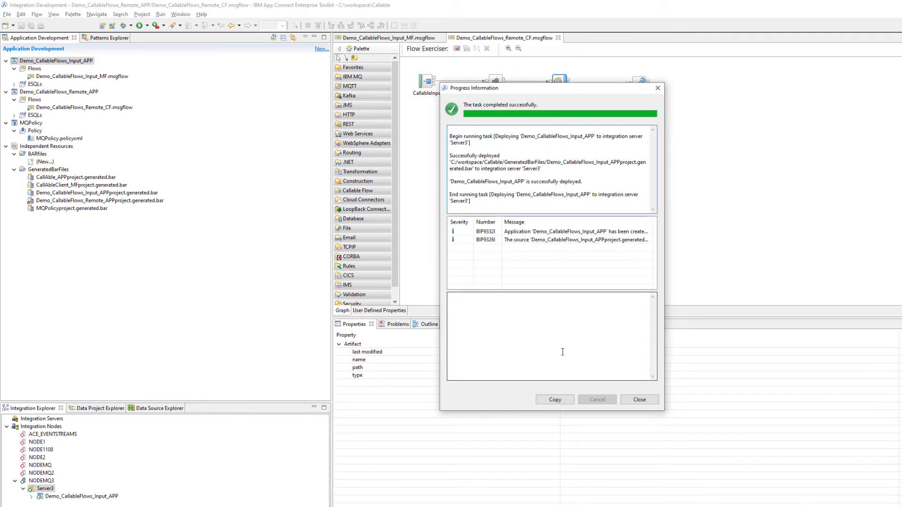
pyautogui.click(642, 400)
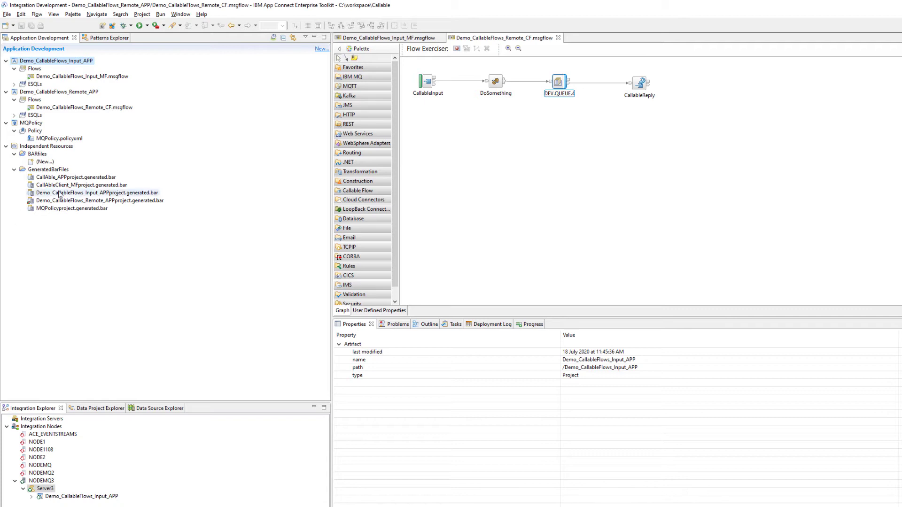
# Step: Build and save Demo_CallableFlows_Remote_APPproject.generated.bar, accepting the override of its configurable properties
pyautogui.rightClick(74, 202)
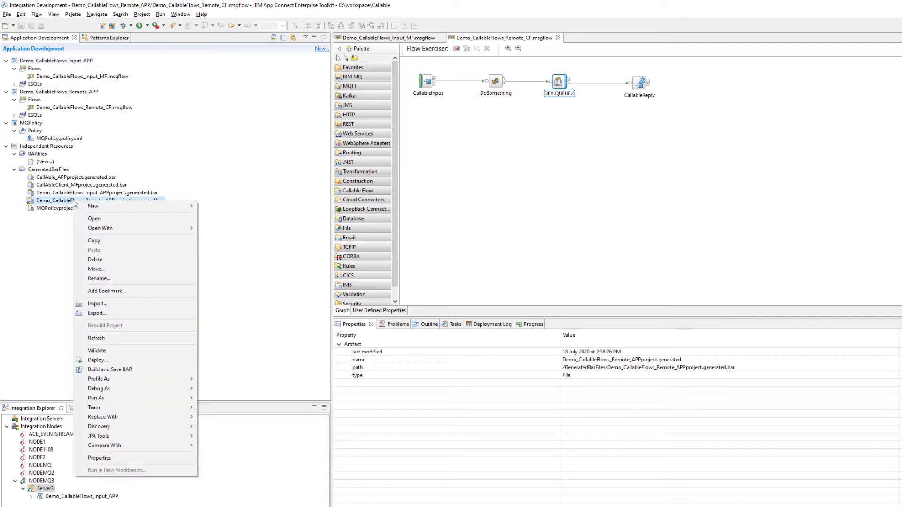
pyautogui.click(164, 369)
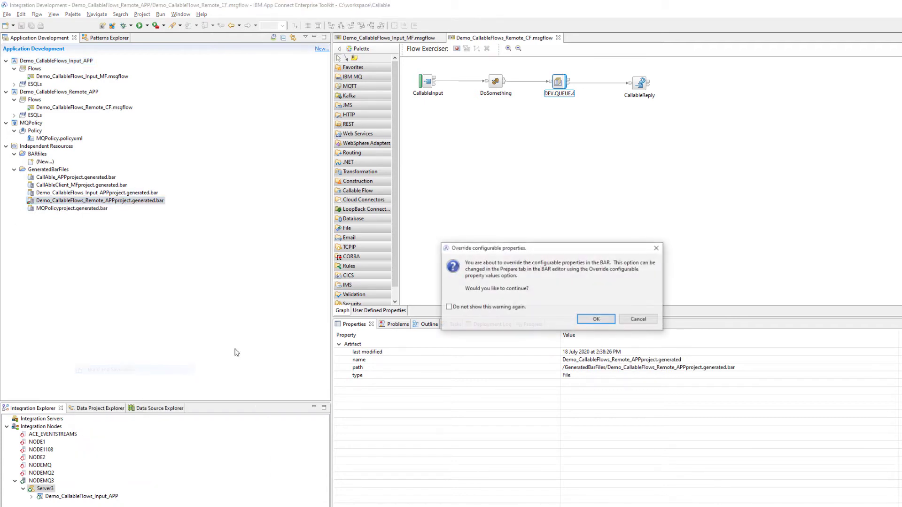
pyautogui.click(597, 320)
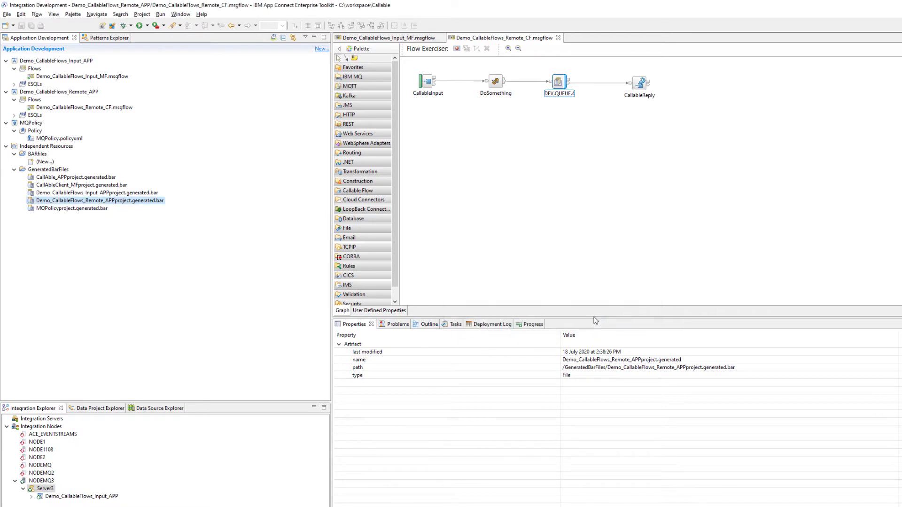
# Step: Export Demo_CallableFlows_Remote_APPproject.generated.bar to the C:\delme folder on the file system, overwriting the existing copy
pyautogui.rightClick(96, 203)
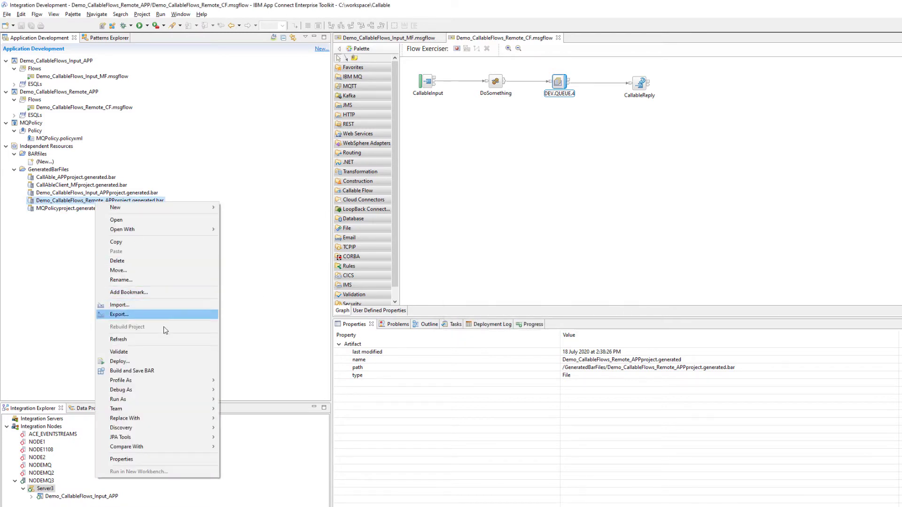
pyautogui.click(164, 314)
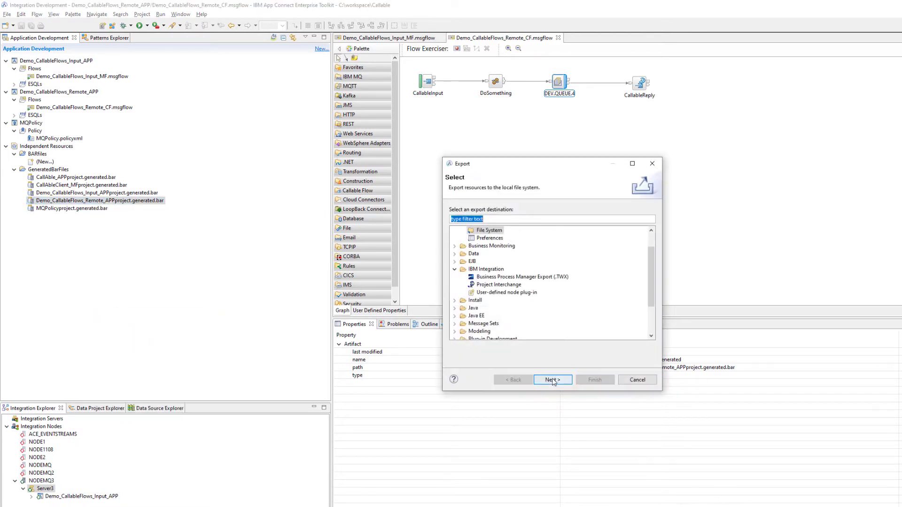
pyautogui.click(553, 380)
pyautogui.click(698, 399)
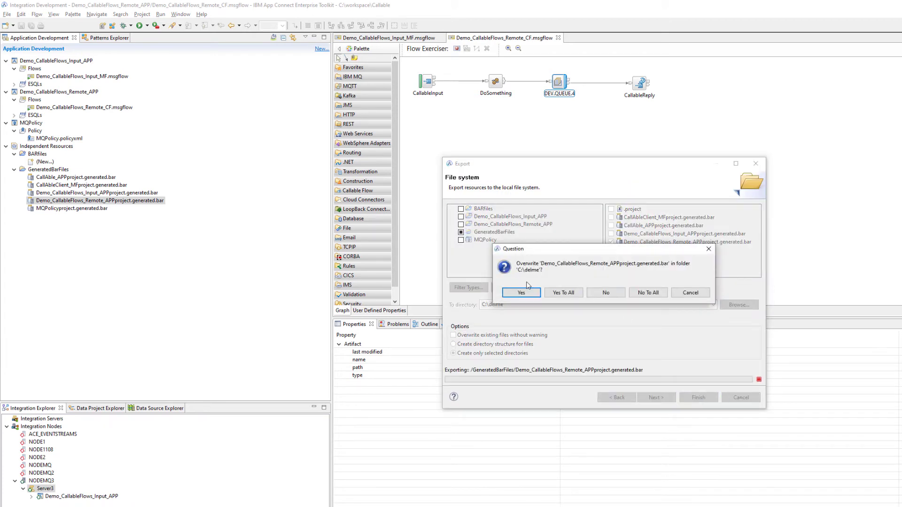
pyautogui.click(563, 292)
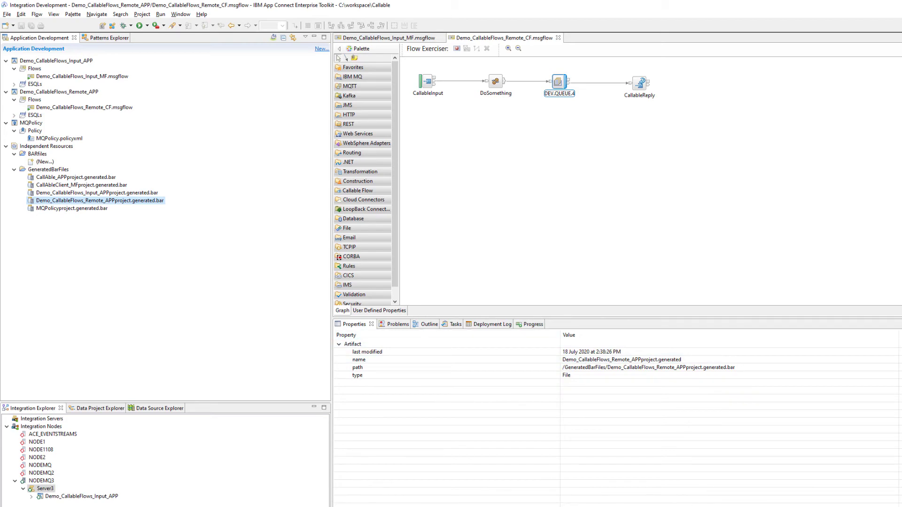
# Step: Switch to IBM App Connect in Firefox and open the MQ_DEMO policy for editing from the policies list
pyautogui.moveTo(171, 500)
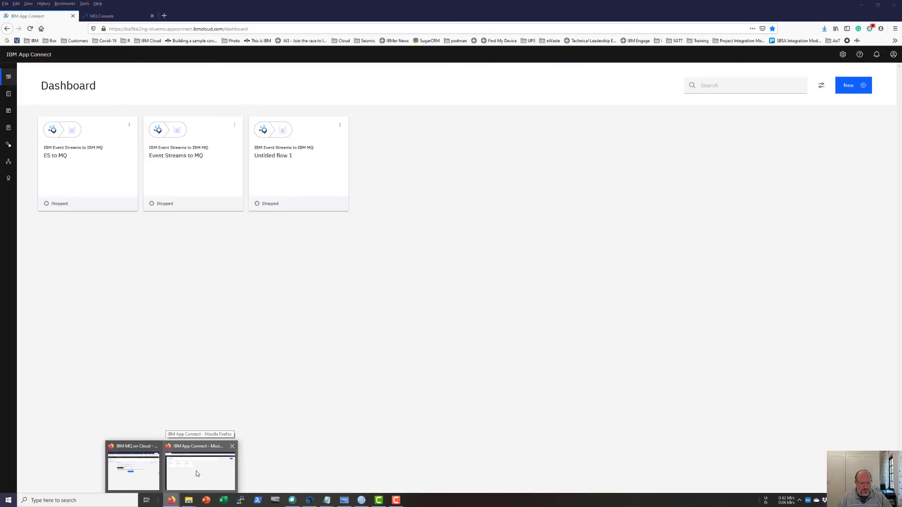
pyautogui.click(196, 473)
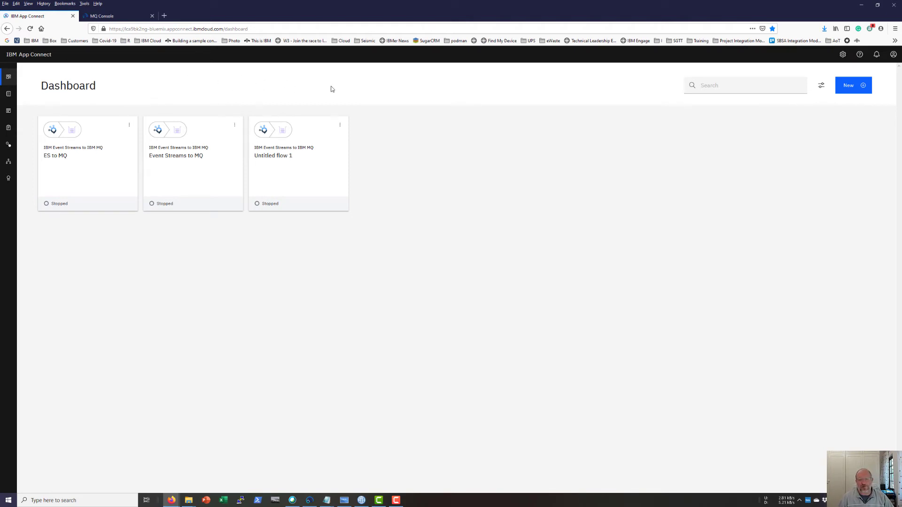
pyautogui.click(8, 181)
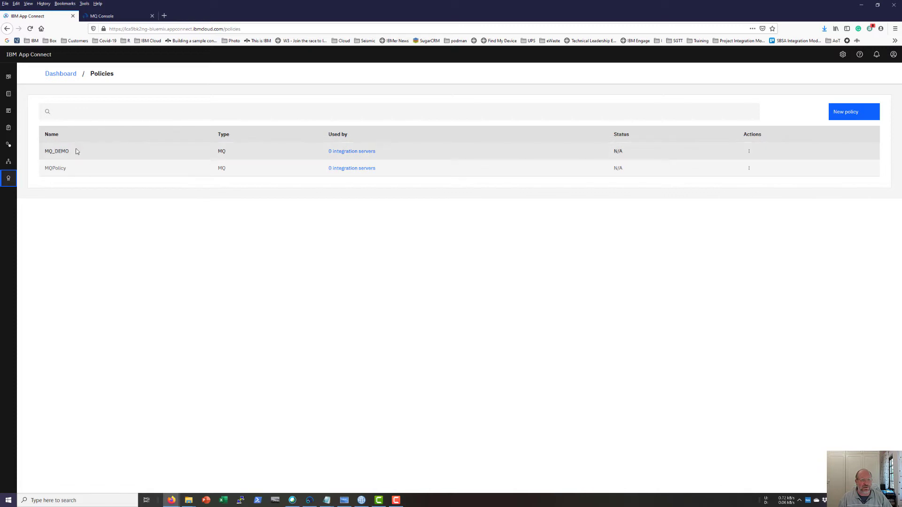
pyautogui.click(749, 151)
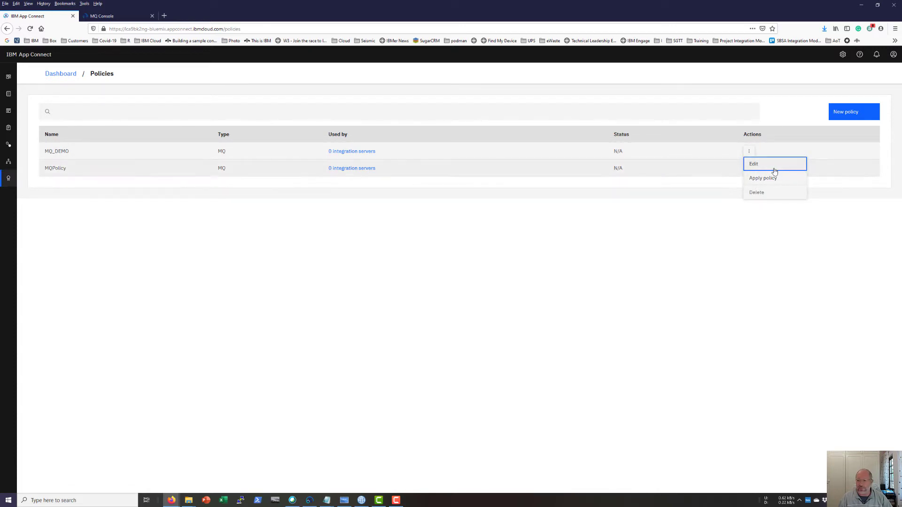
pyautogui.click(754, 164)
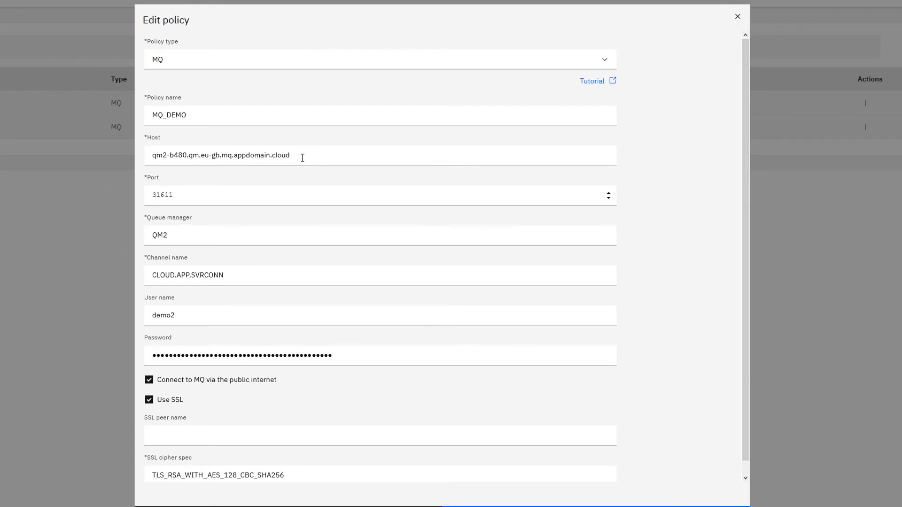
# Step: Review the MQ_DEMO policy's host, port, queue manager, channel, credential fields and SSL cipher spec, and close it without changes
pyautogui.moveTo(297, 155); pyautogui.dragTo(114, 154)
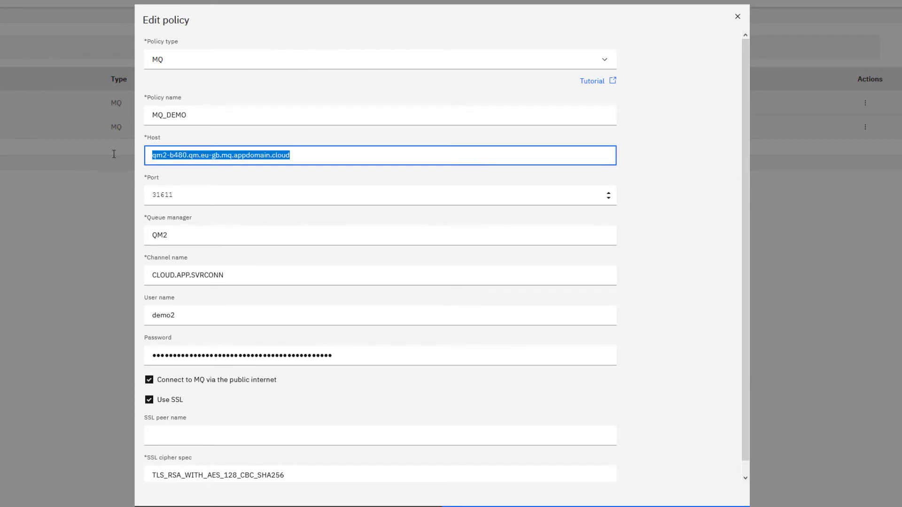
pyautogui.click(187, 198)
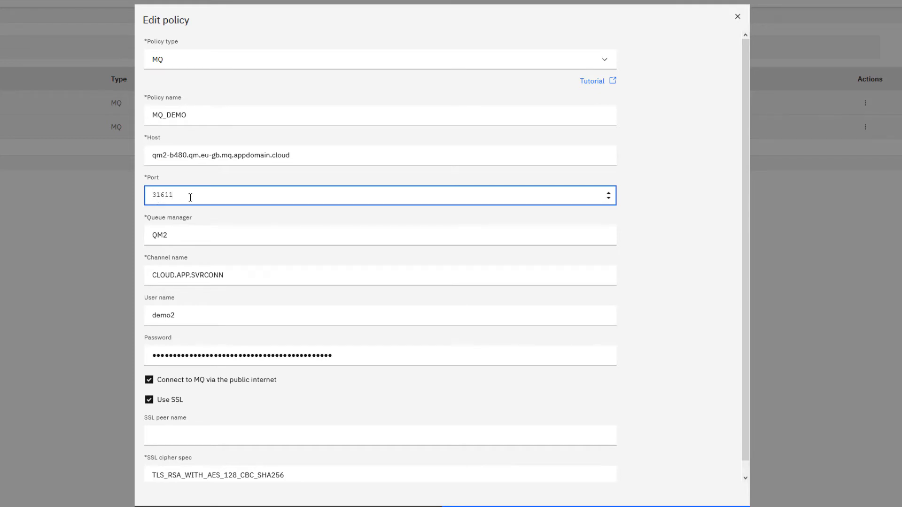
pyautogui.moveTo(177, 236); pyautogui.dragTo(109, 240)
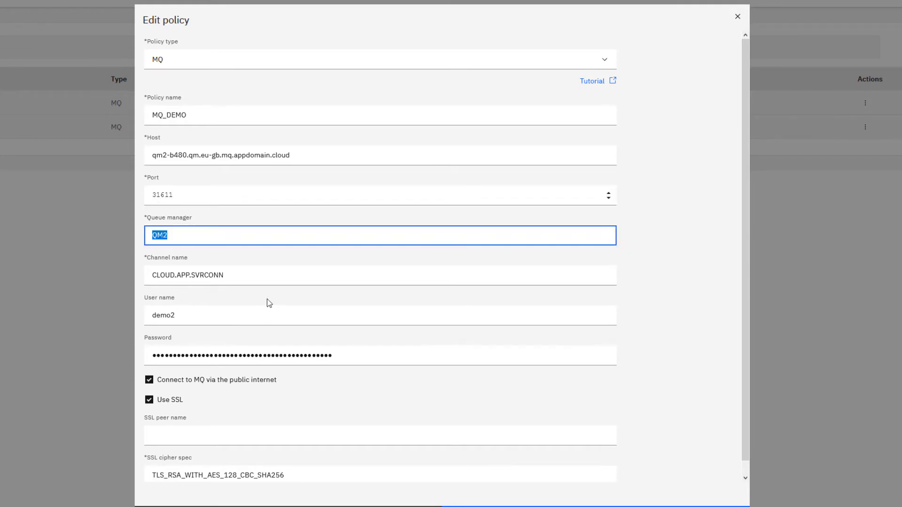
pyautogui.click(235, 275)
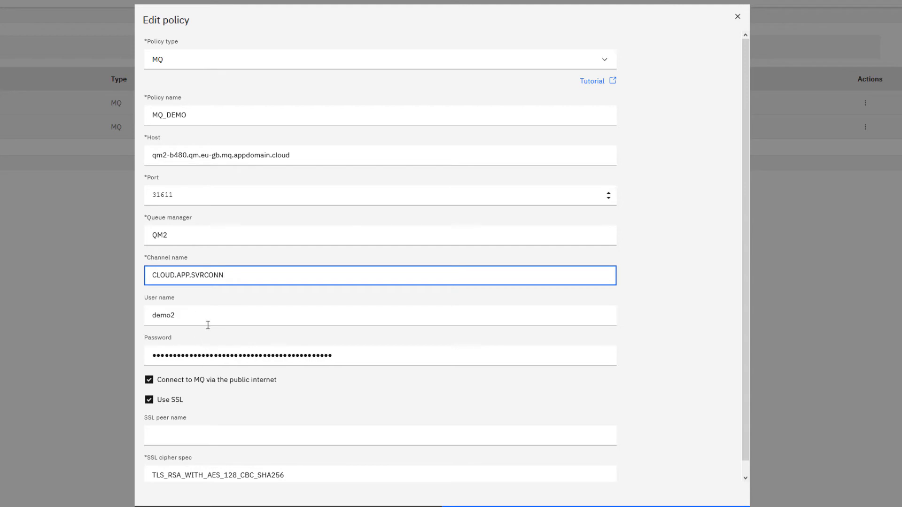
pyautogui.doubleClick(183, 315)
pyautogui.click(359, 356)
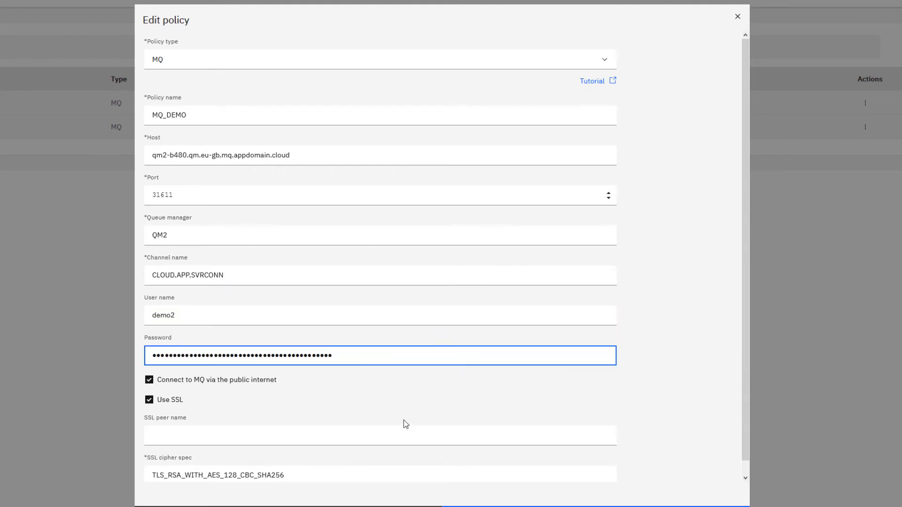
pyautogui.scroll(-1, 308, 393)
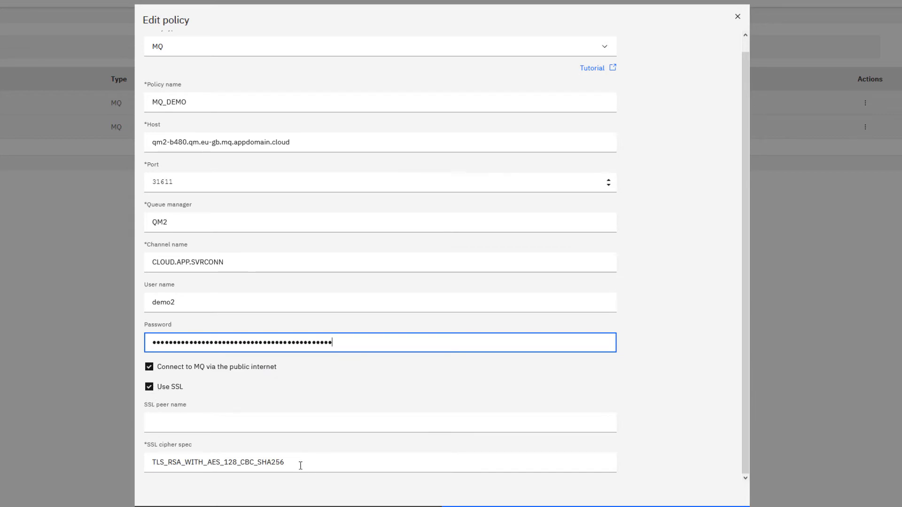
pyautogui.moveTo(301, 465); pyautogui.dragTo(115, 464)
pyautogui.click(190, 491)
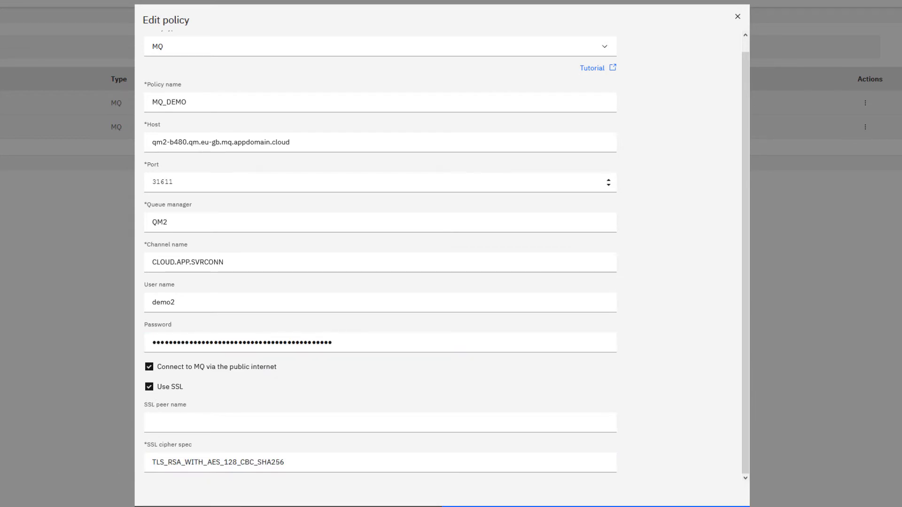
pyautogui.click(167, 505)
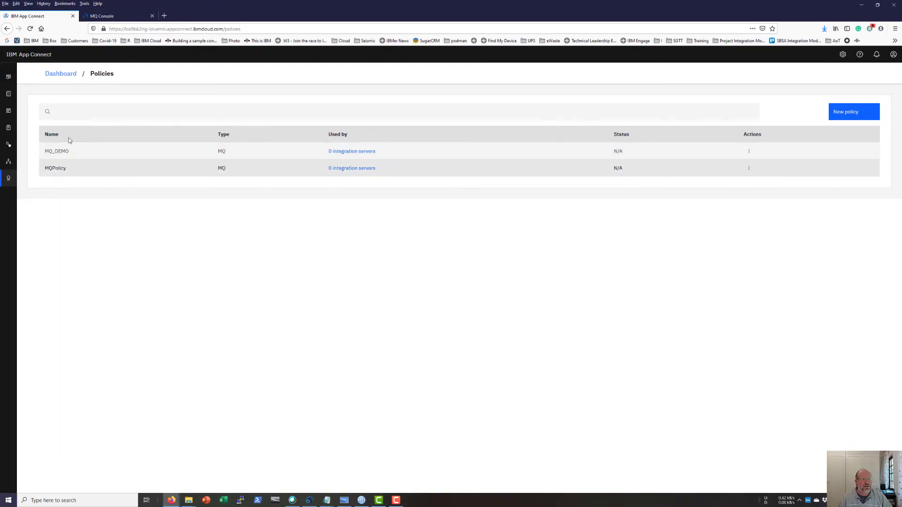
# Step: Import Demo_CallableFlows_Remote_APPproject.generated.bar from C:\delme as a new integration server on the dashboard
pyautogui.click(61, 74)
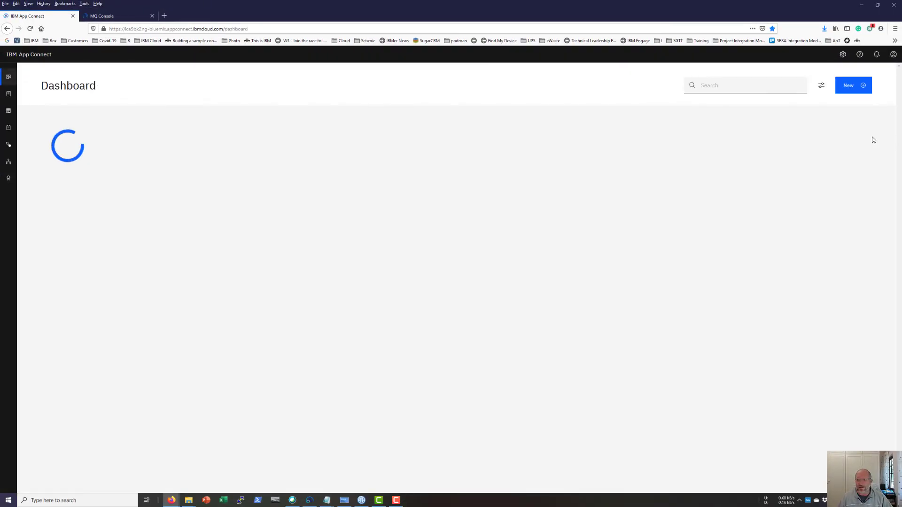
pyautogui.click(854, 87)
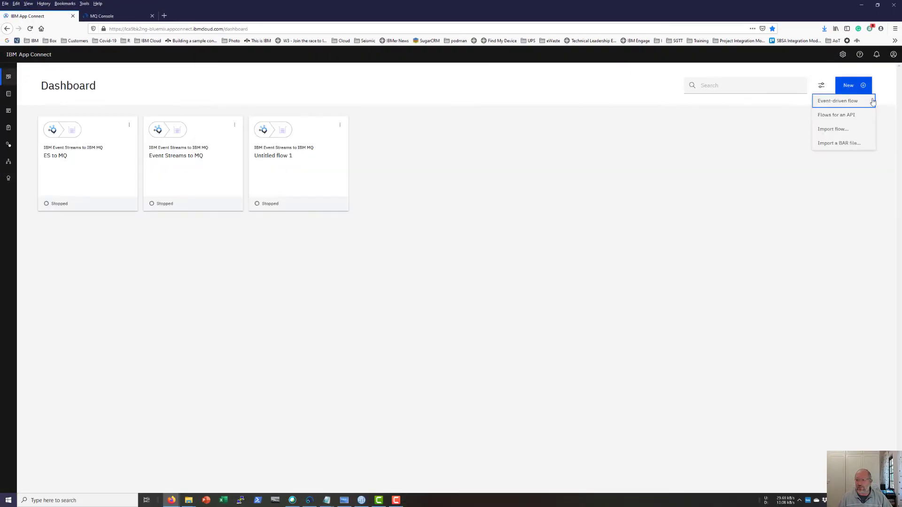
pyautogui.click(845, 142)
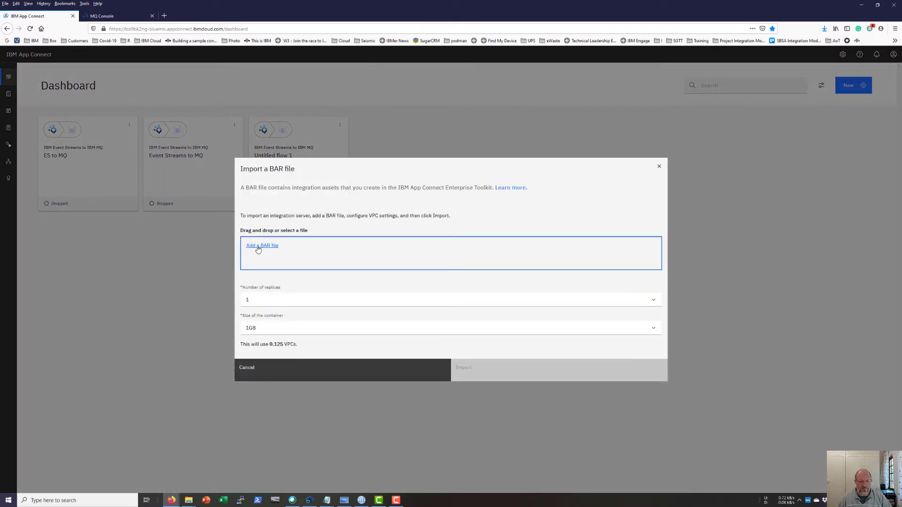
pyautogui.click(262, 246)
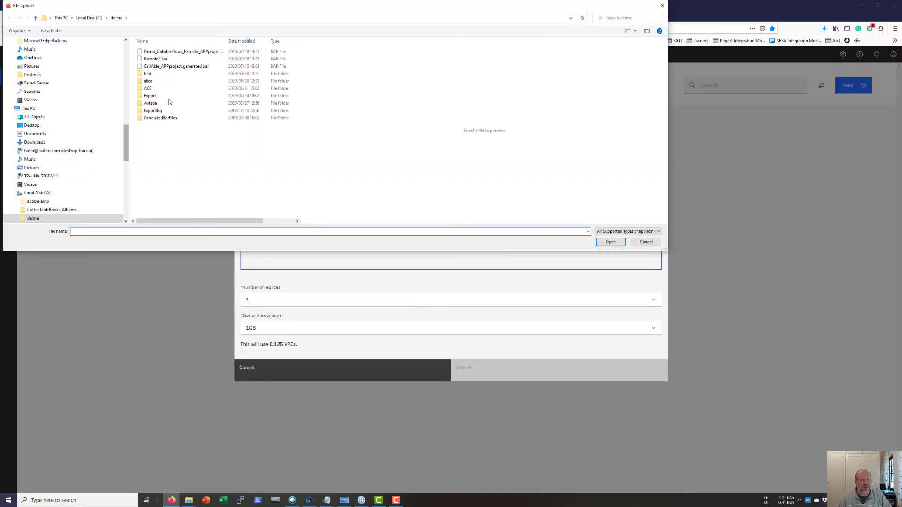
pyautogui.click(163, 52)
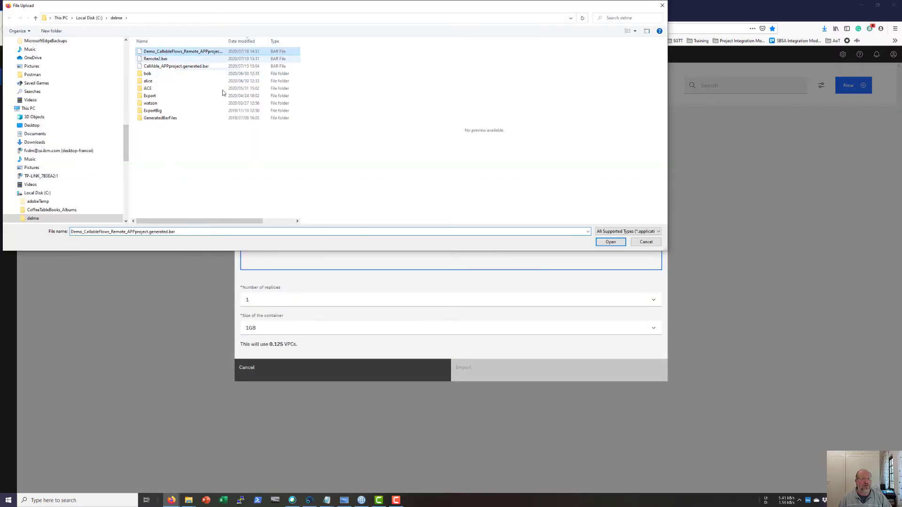
pyautogui.click(610, 243)
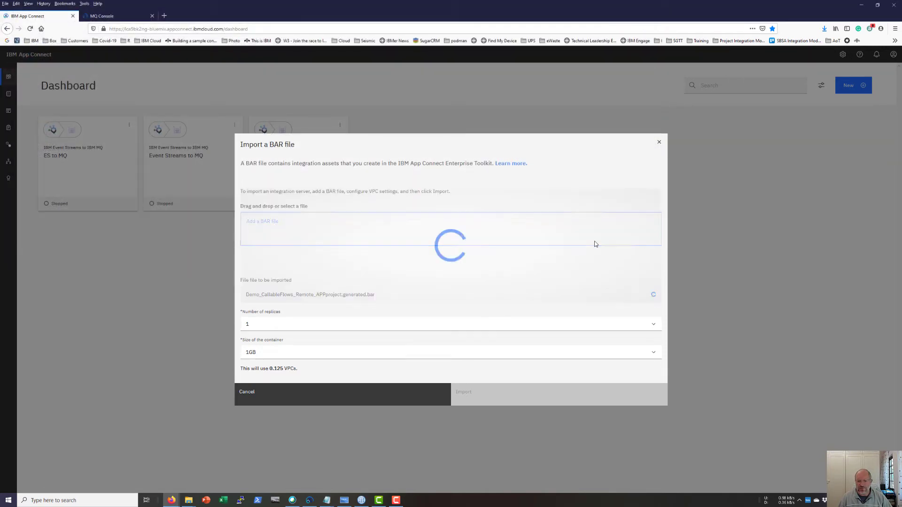
pyautogui.click(464, 394)
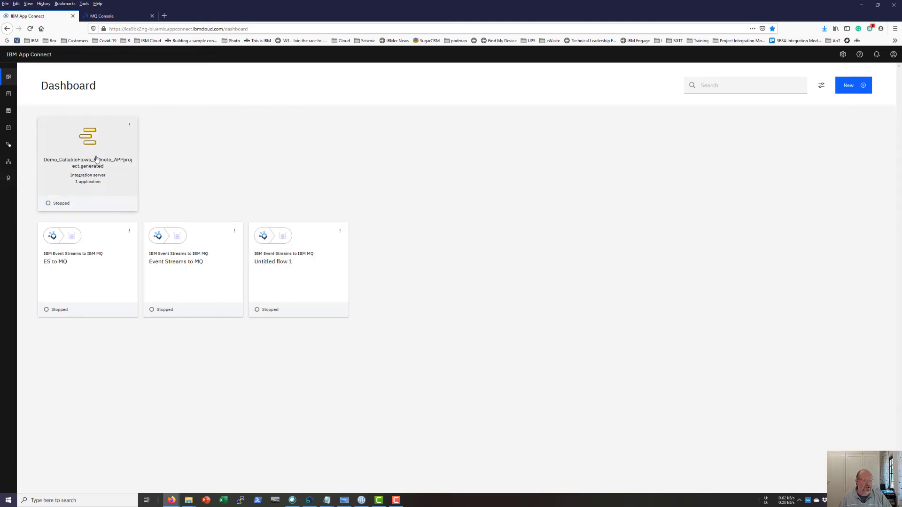
# Step: Apply the MQ_DEMO policy to the Demo_CallableFlows_Remote_APPproject.generated integration server from the policies list
pyautogui.click(10, 183)
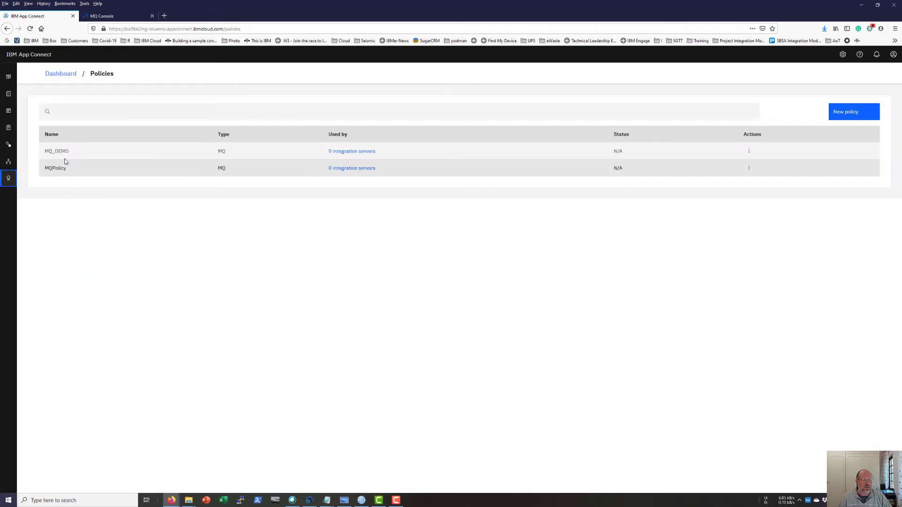
pyautogui.click(750, 152)
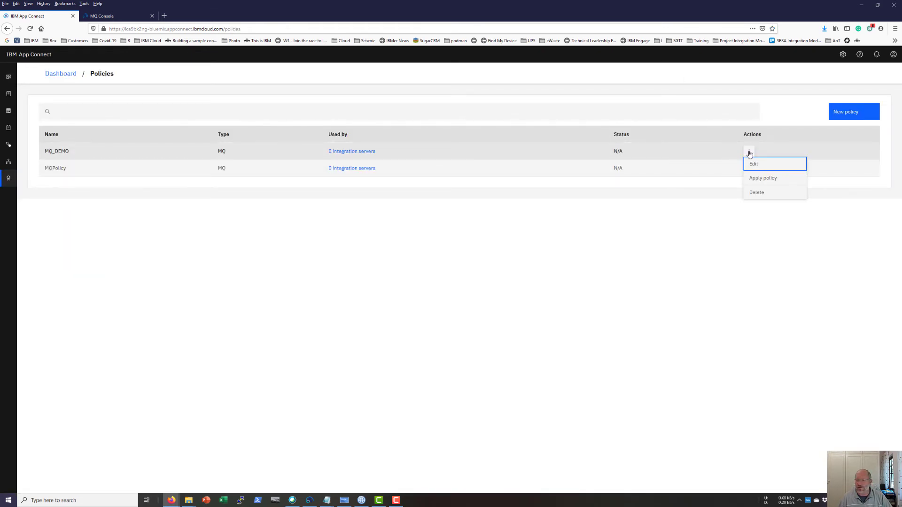
pyautogui.click(764, 180)
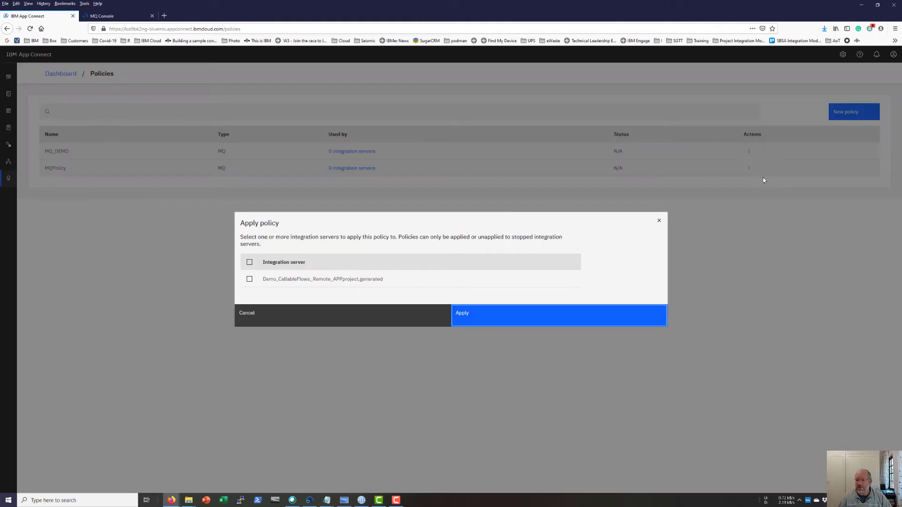
pyautogui.click(249, 280)
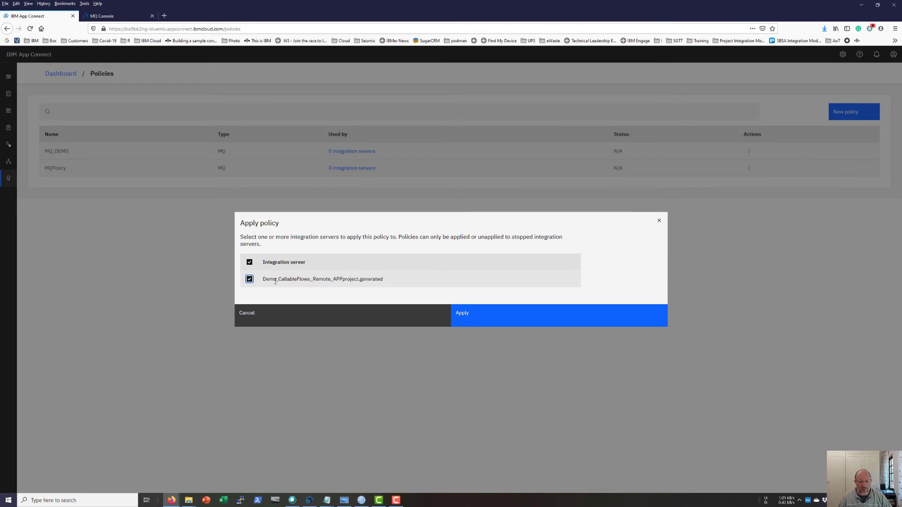
pyautogui.click(477, 322)
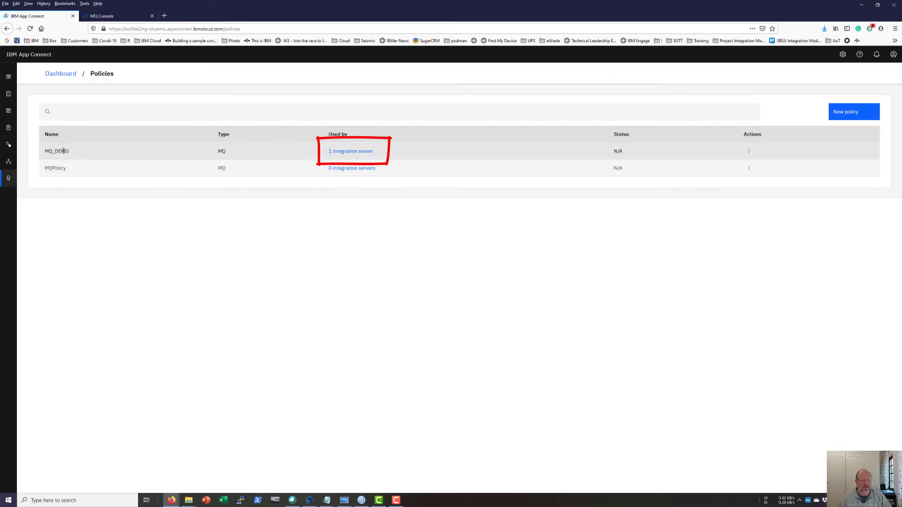
# Step: Turn off HTTPS basic authentication for the Demo_CallableFlows_Remote_APPproject.generated integration server and return to the dashboard
pyautogui.click(51, 77)
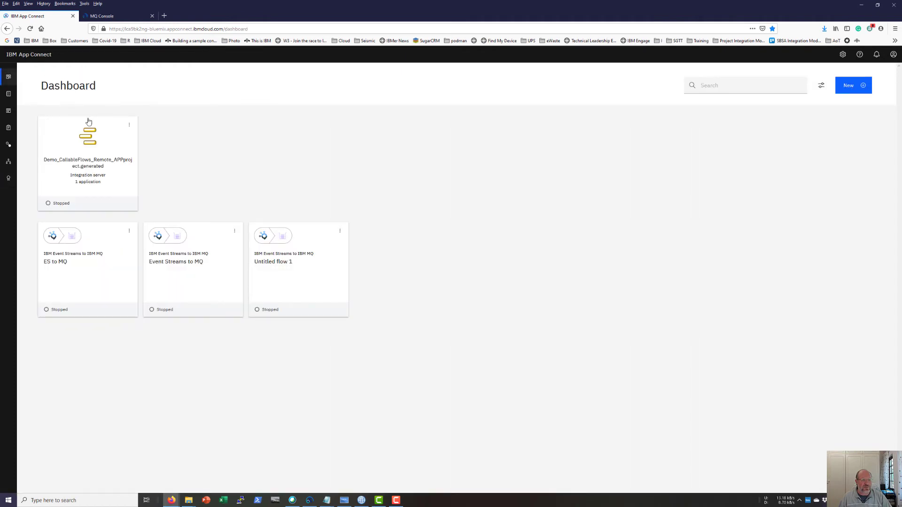
pyautogui.click(67, 145)
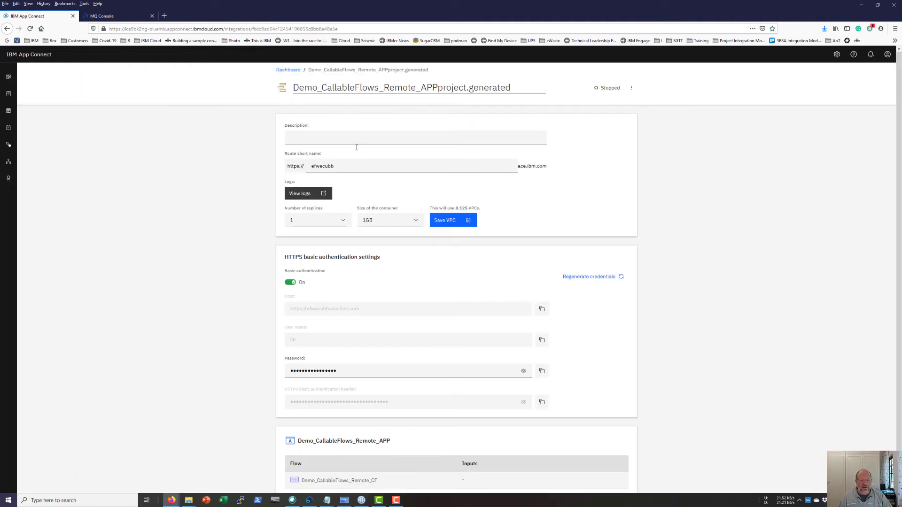
pyautogui.click(290, 283)
pyautogui.click(284, 71)
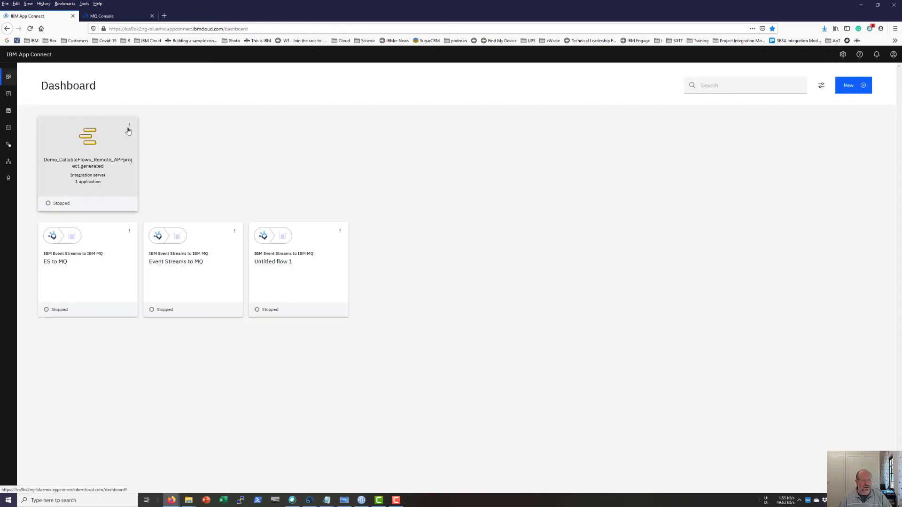
# Step: Test the on-premises agent connection through the callable flows synchronization dialog
pyautogui.click(8, 163)
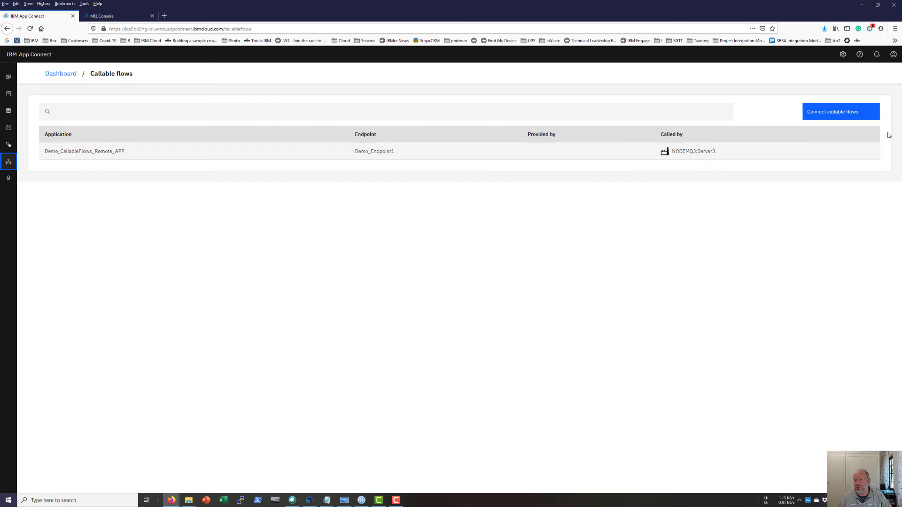
pyautogui.click(834, 115)
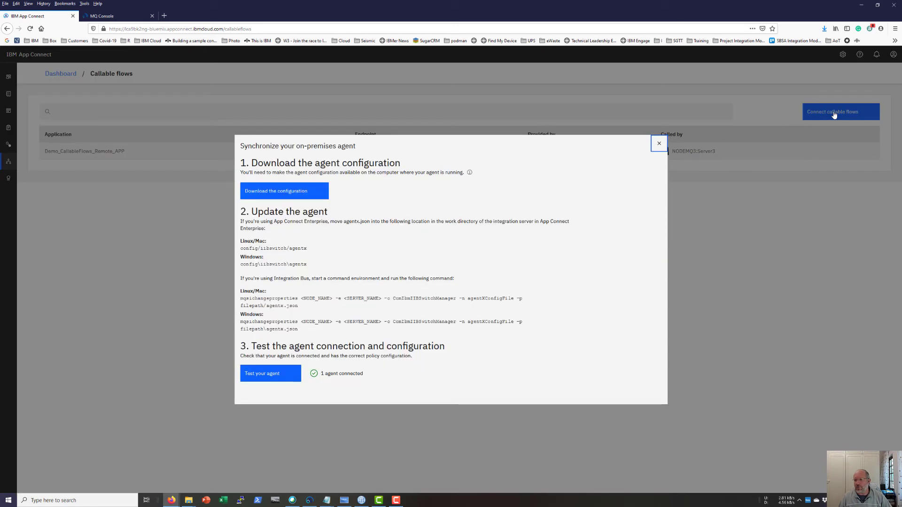
pyautogui.click(271, 379)
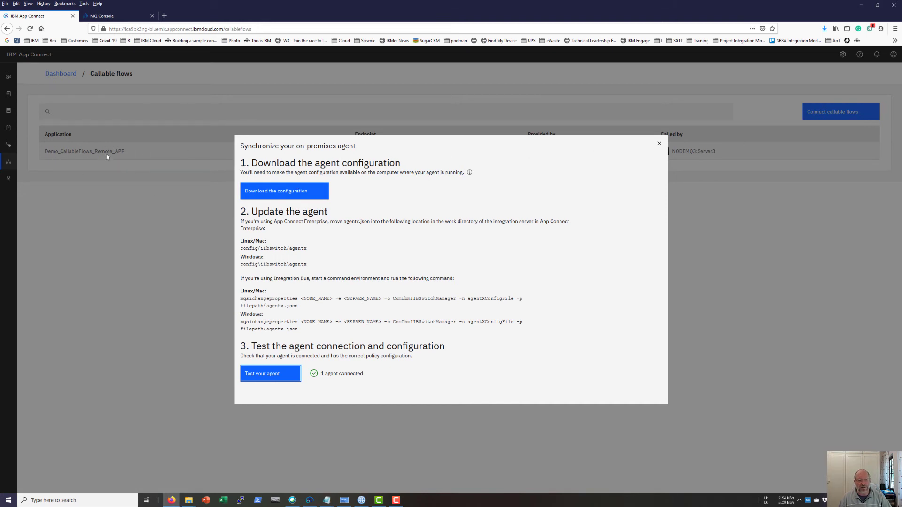
# Step: Download the agent configuration agentx.json, view it in Notepad, and close the file
pyautogui.click(269, 195)
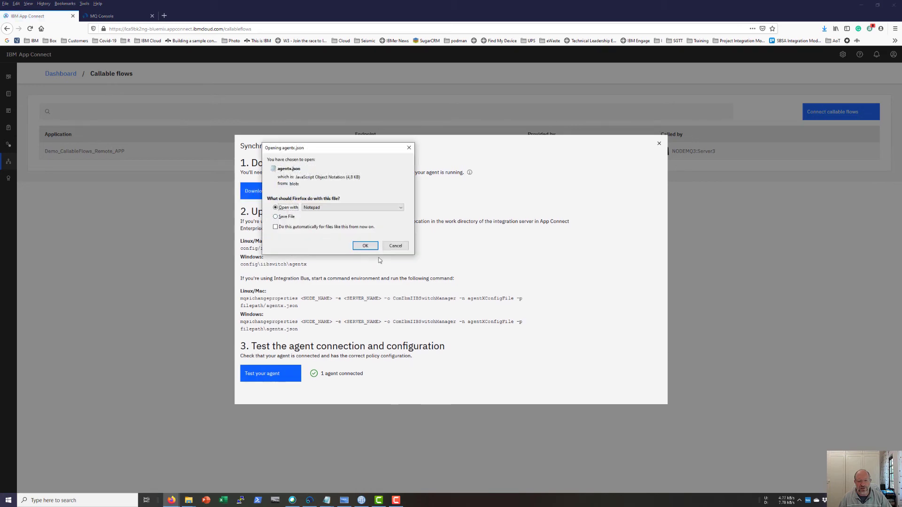
pyautogui.click(366, 246)
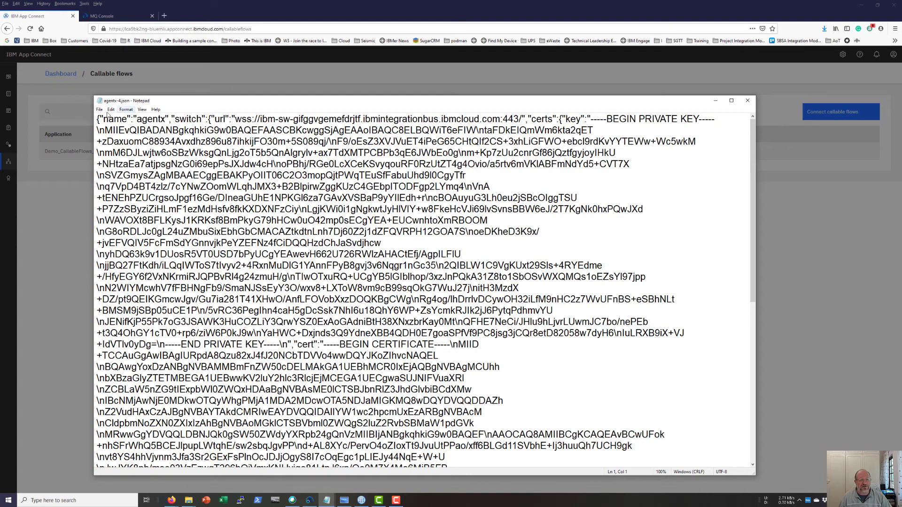
pyautogui.click(748, 101)
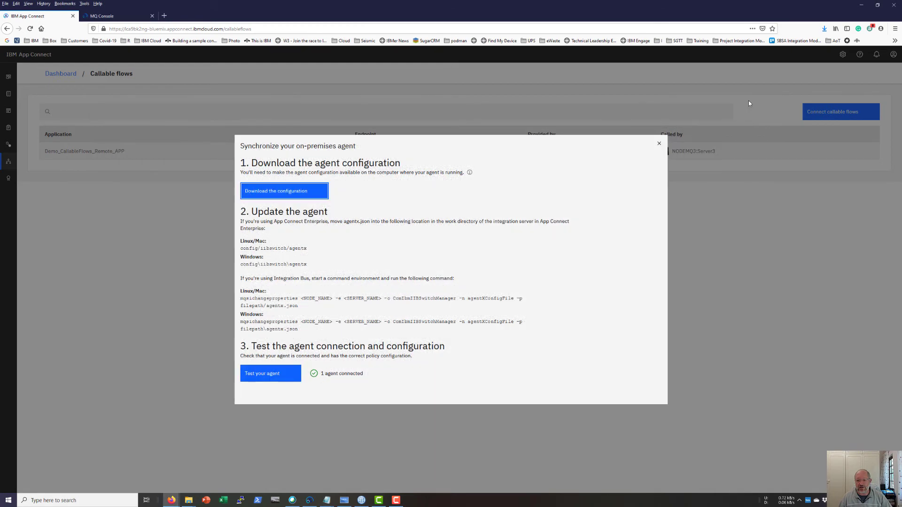
# Step: Switch to the IBM App Connect Enterprise Console and clear the unexecuted mqsichangeproperties command from the prompt
pyautogui.click(344, 500)
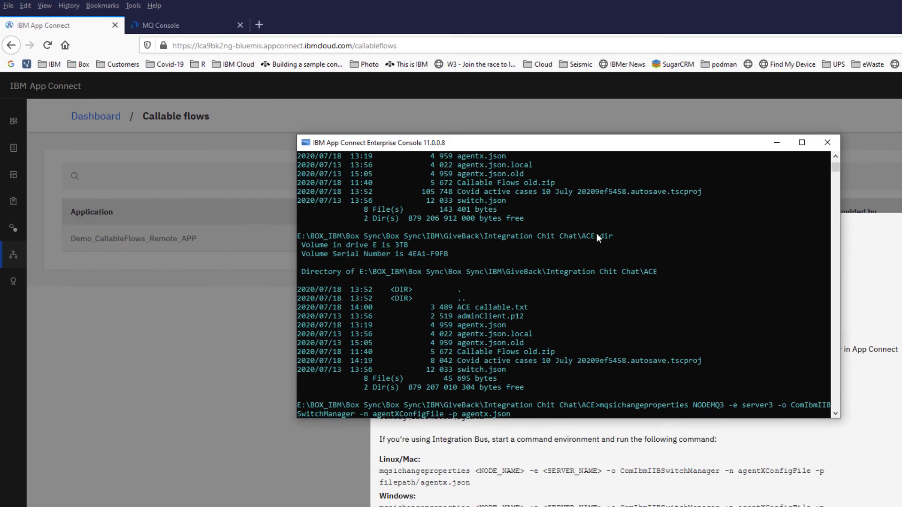
pyautogui.press('BackSpace')
pyautogui.press('BackSpace')
pyautogui.press('BackSpace')
pyautogui.press('BackSpace')
pyautogui.press('BackSpace')
pyautogui.press('BackSpace')
pyautogui.press('BackSpace')
pyautogui.press('BackSpace')
pyautogui.press('BackSpace')
pyautogui.press('BackSpace')
pyautogui.press('BackSpace')
pyautogui.press('BackSpace')
pyautogui.press('BackSpace')
pyautogui.press('BackSpace')
pyautogui.press('BackSpace')
pyautogui.press('BackSpace')
pyautogui.press('BackSpace')
pyautogui.press('BackSpace')
pyautogui.press('BackSpace')
pyautogui.press('BackSpace')
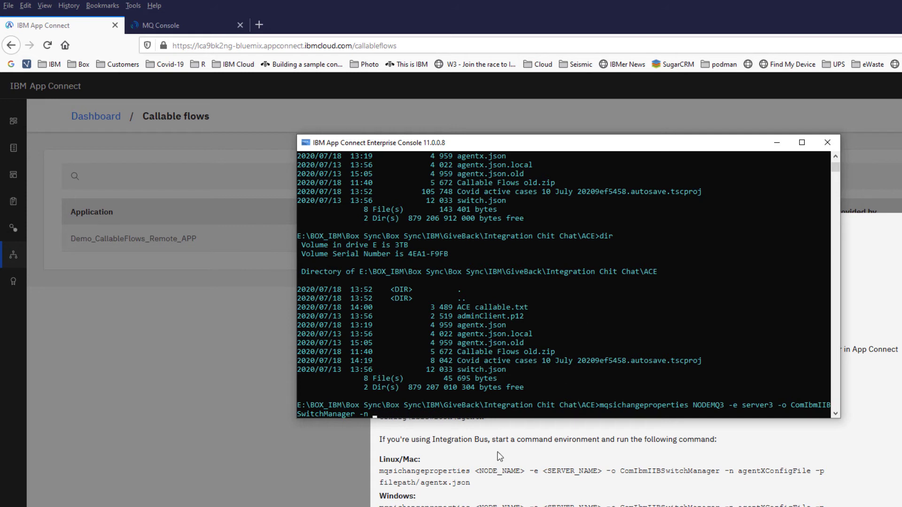
pyautogui.press('BackSpace')
pyautogui.press('BackSpace')
pyautogui.press('BackSpace')
pyautogui.press('BackSpace')
pyautogui.press('BackSpace')
pyautogui.press('BackSpace')
pyautogui.press('BackSpace')
pyautogui.press('BackSpace')
pyautogui.press('BackSpace')
pyautogui.press('BackSpace')
pyautogui.press('BackSpace')
pyautogui.press('BackSpace')
pyautogui.press('BackSpace')
pyautogui.press('BackSpace')
pyautogui.press('BackSpace')
pyautogui.press('BackSpace')
pyautogui.press('BackSpace')
pyautogui.press('BackSpace')
pyautogui.press('BackSpace')
pyautogui.press('BackSpace')
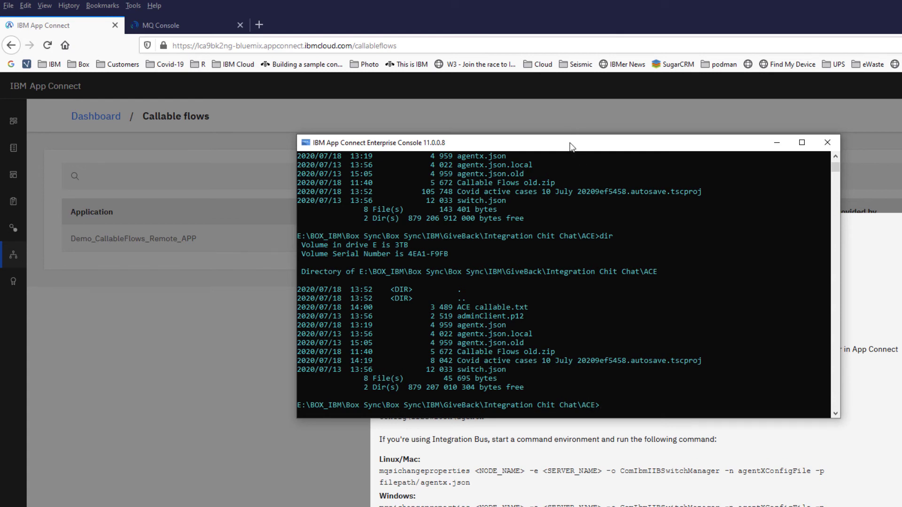
# Step: Recall "mqsichangeproperties NODEMQ3 -e server3 -o ComIbmIIBSwitchManager -n agentXConfigFile -p agentx.json" at the prompt without running it, and minimize the console
pyautogui.write('cd')
pyautogui.write('E:\\BOX_IBM\\Box Sync\\Box Sync\\IBM\\GiveBack\\Integration Chit Chat\\ACE')
pyautogui.press('Up')
pyautogui.press('Up')
pyautogui.press('Up')
pyautogui.press('Up')
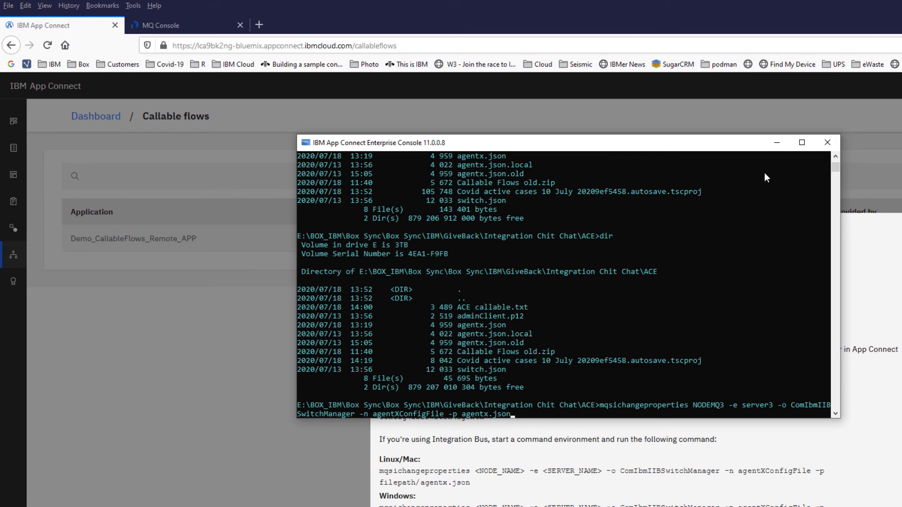
pyautogui.click(776, 145)
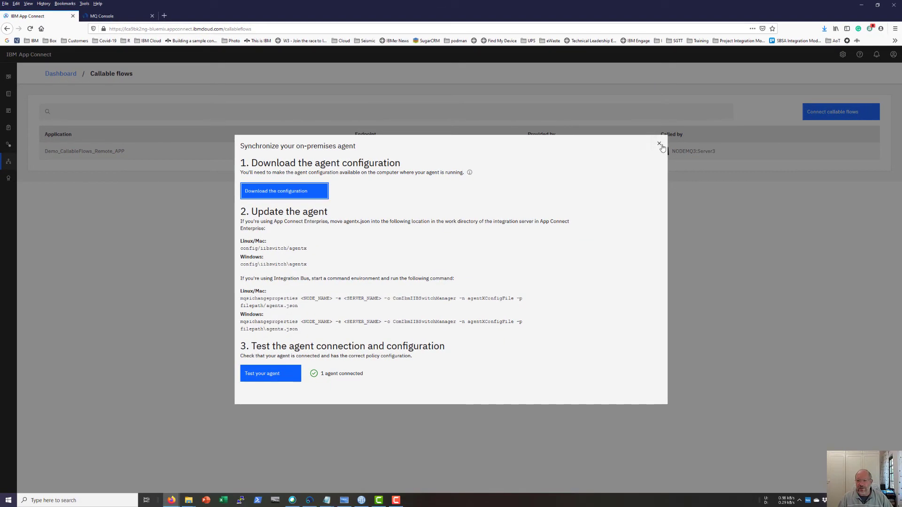
# Step: Close the agent synchronization dialog and start the Demo_CallableFlows_Remote_APPproject.generated integration server from the dashboard
pyautogui.click(659, 146)
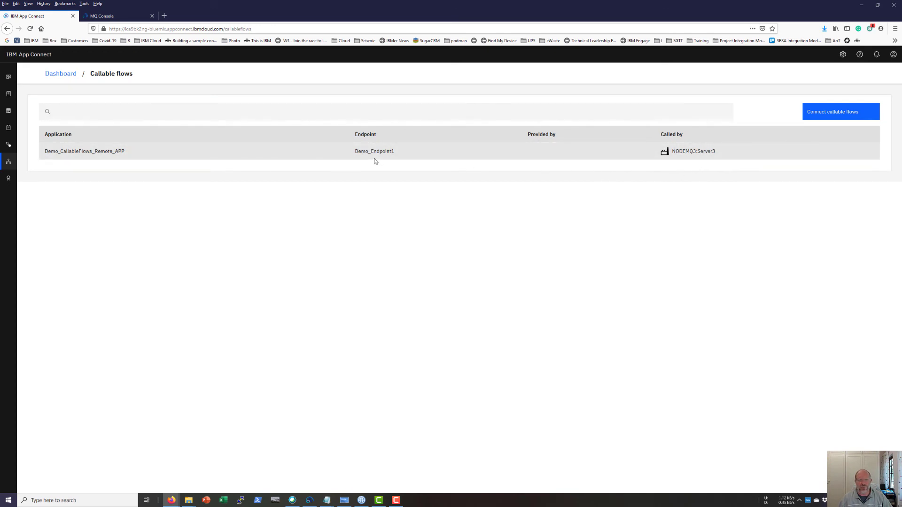
pyautogui.click(60, 74)
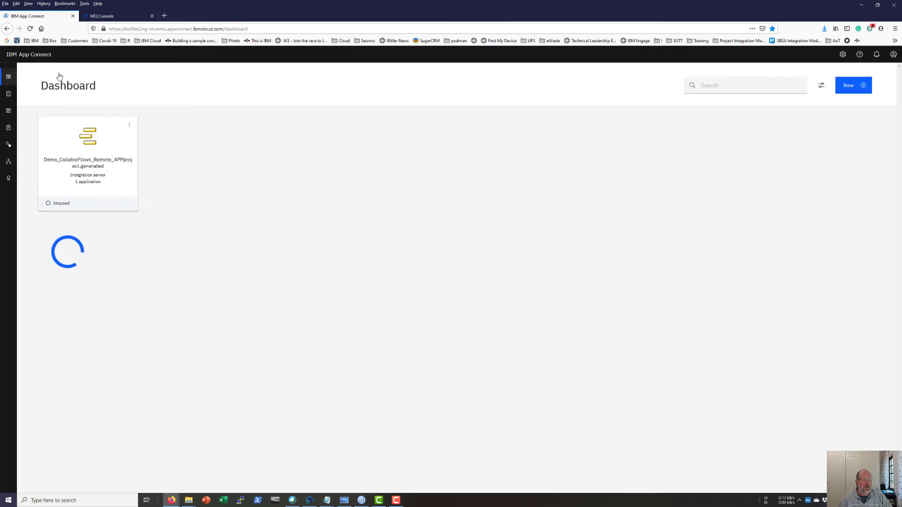
pyautogui.click(130, 126)
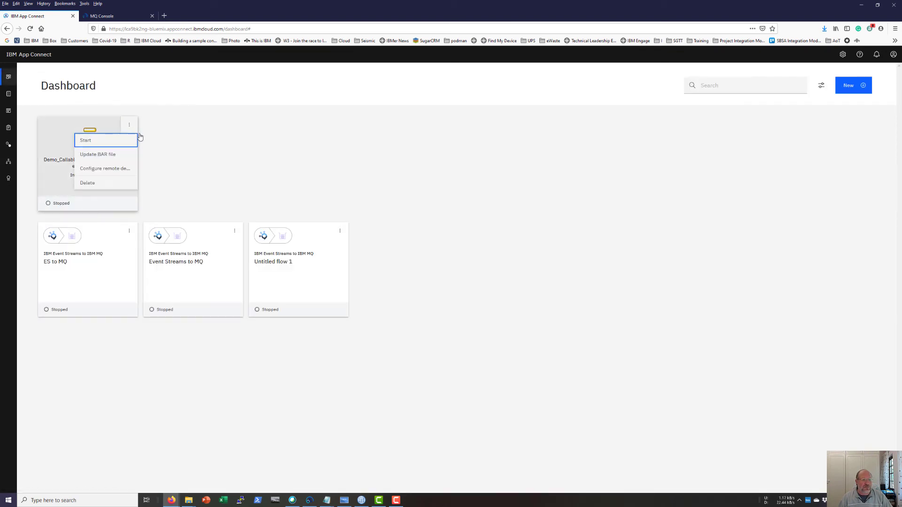
pyautogui.click(85, 141)
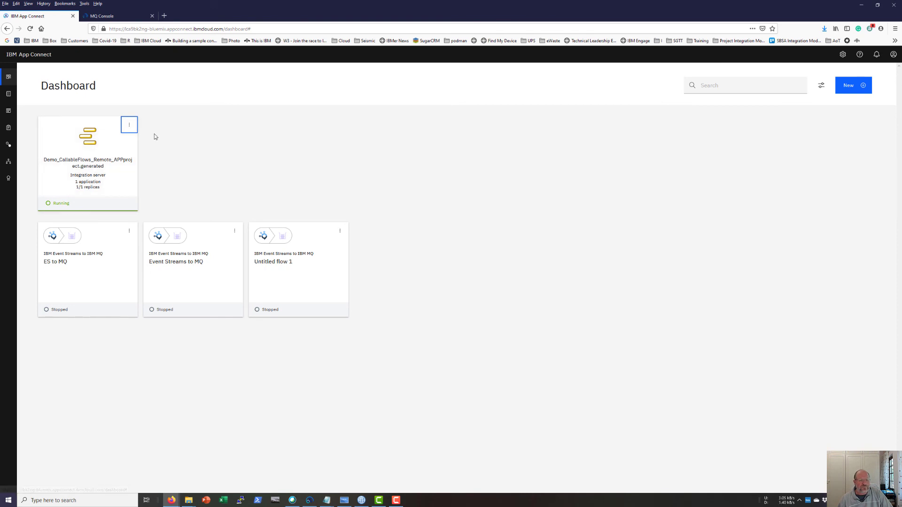
# Step: Check the provider of Demo_CallableFlows_Remote_APP in the callable flows list, and refresh queue manager QM2's queues in the MQ Console
pyautogui.click(9, 163)
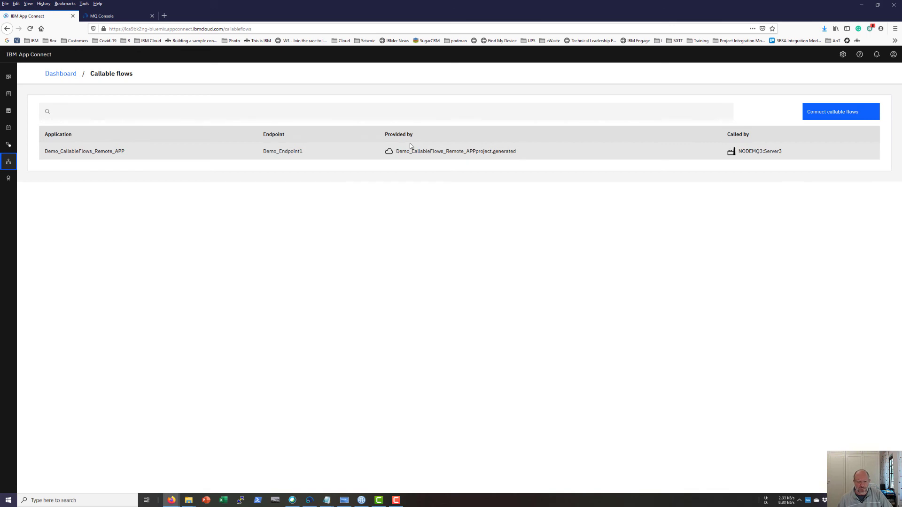
pyautogui.click(141, 16)
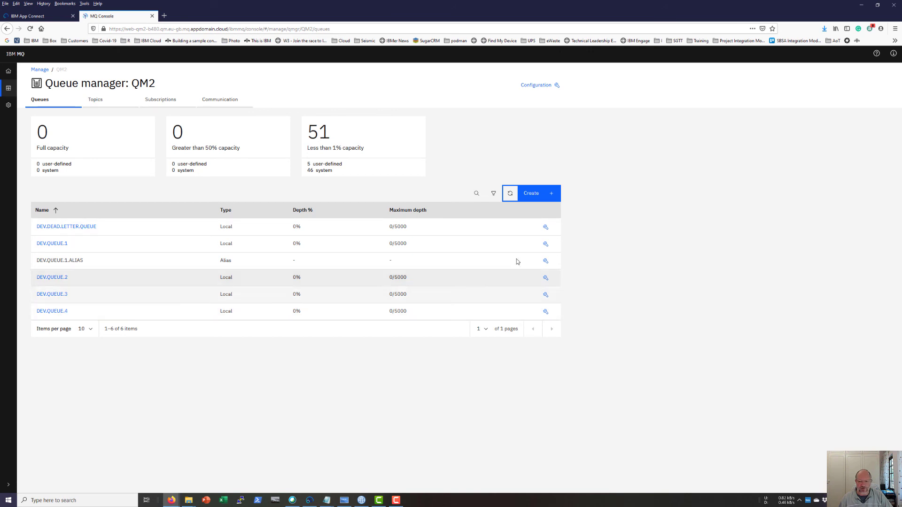
pyautogui.click(510, 194)
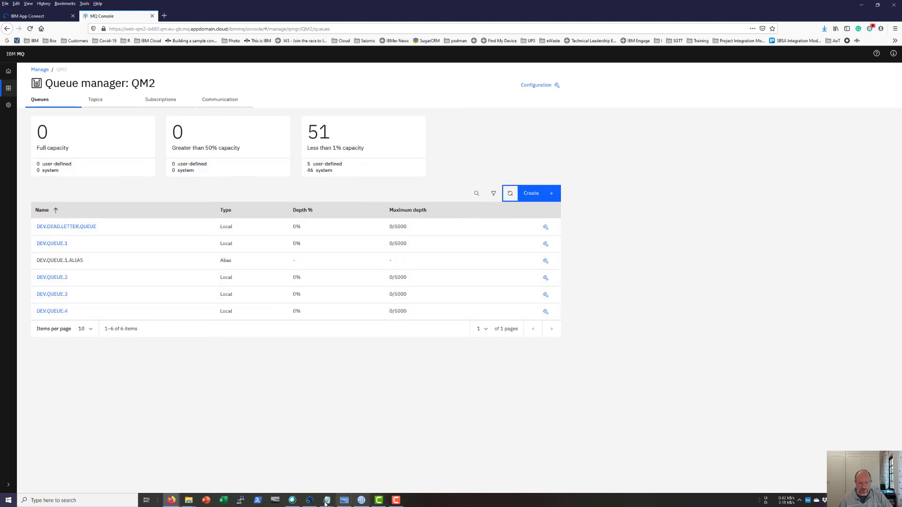
# Step: Switch to IBM MQ Explorer and put the test message "oiuiou" on queue manager ACE's IN queue
pyautogui.click(361, 500)
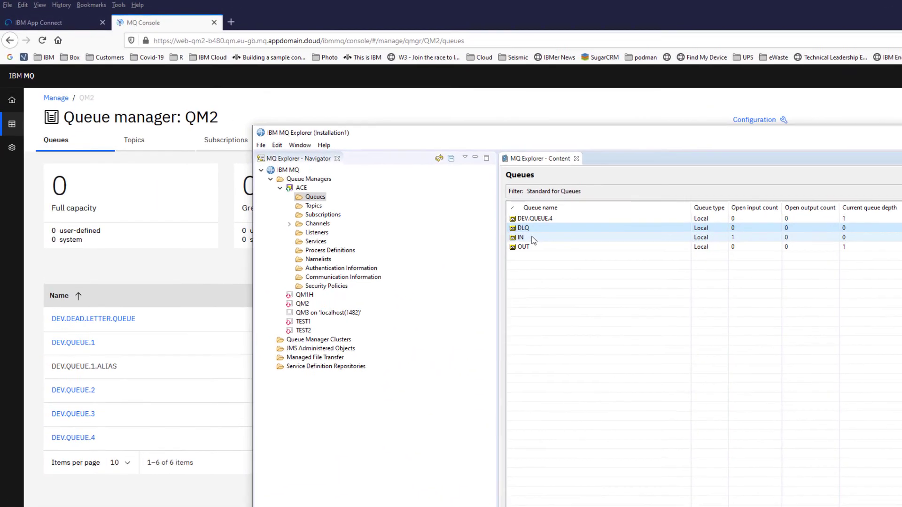
pyautogui.rightClick(534, 240)
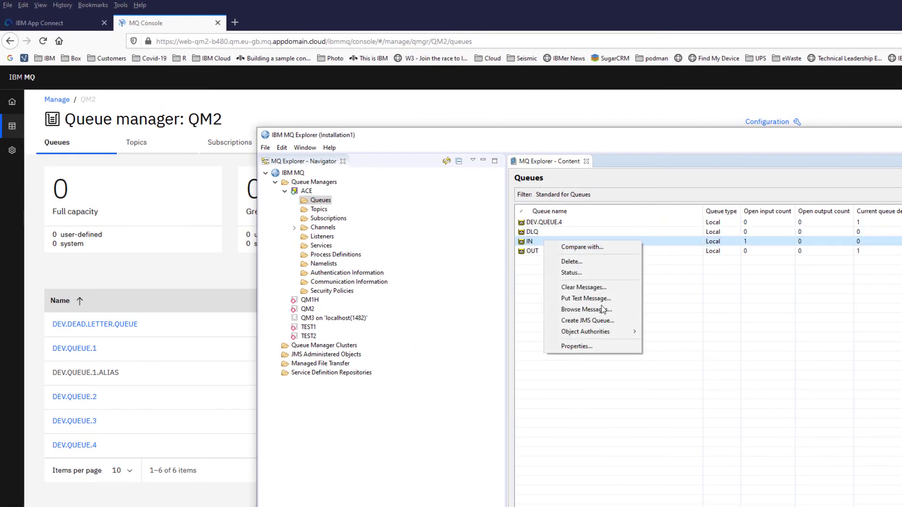
pyautogui.click(579, 299)
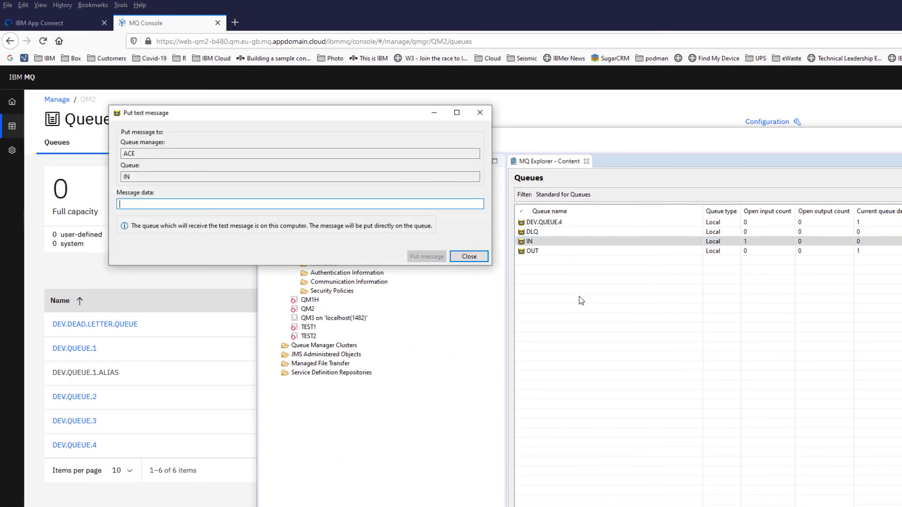
pyautogui.write('xxxxx')
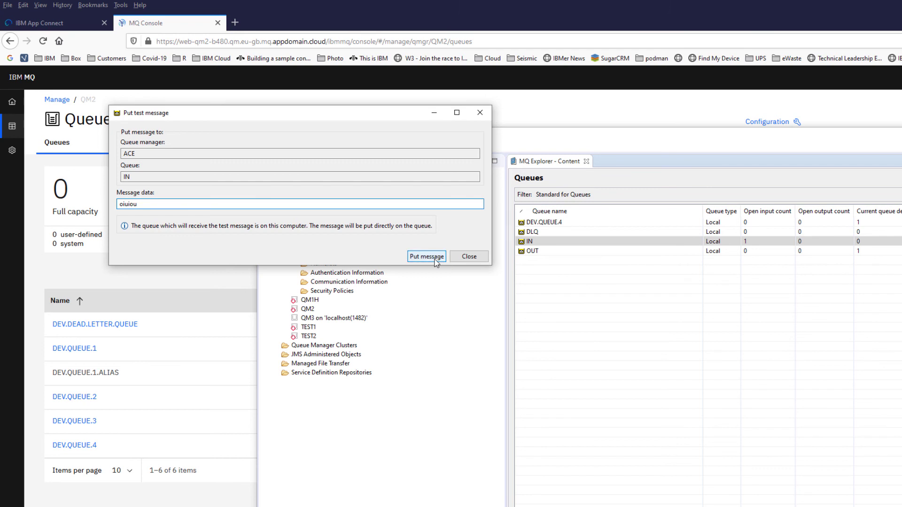
pyautogui.click(435, 259)
pyautogui.click(468, 257)
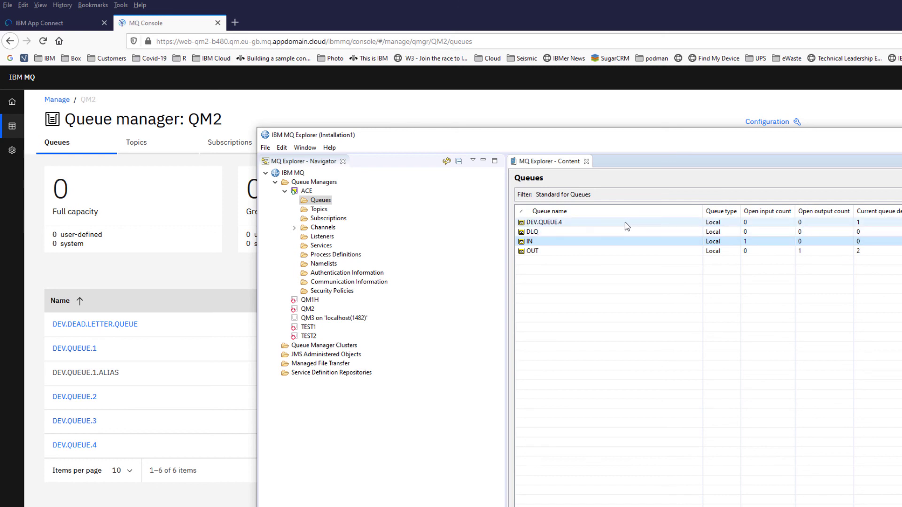
# Step: Return to the MQ Console in Firefox and refresh QM2's queue list to check the depth of DEV.QUEUE.4
pyautogui.click(191, 29)
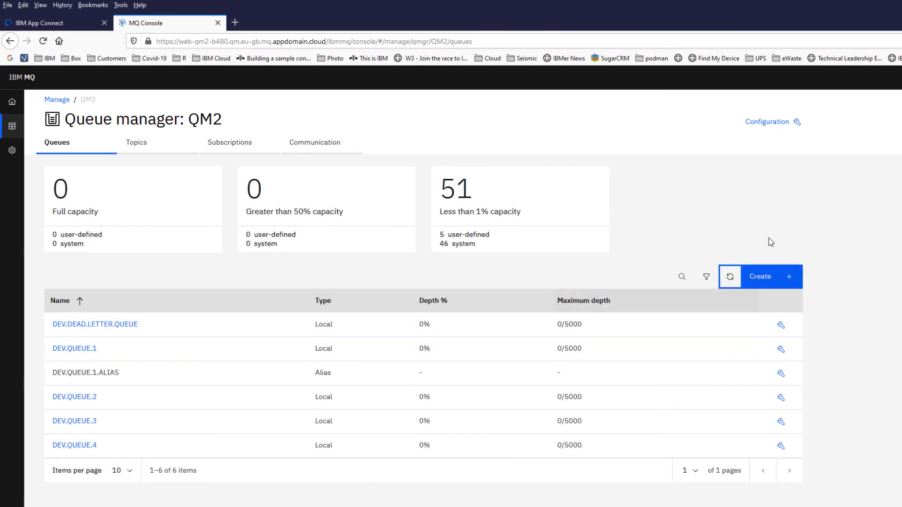
pyautogui.click(732, 279)
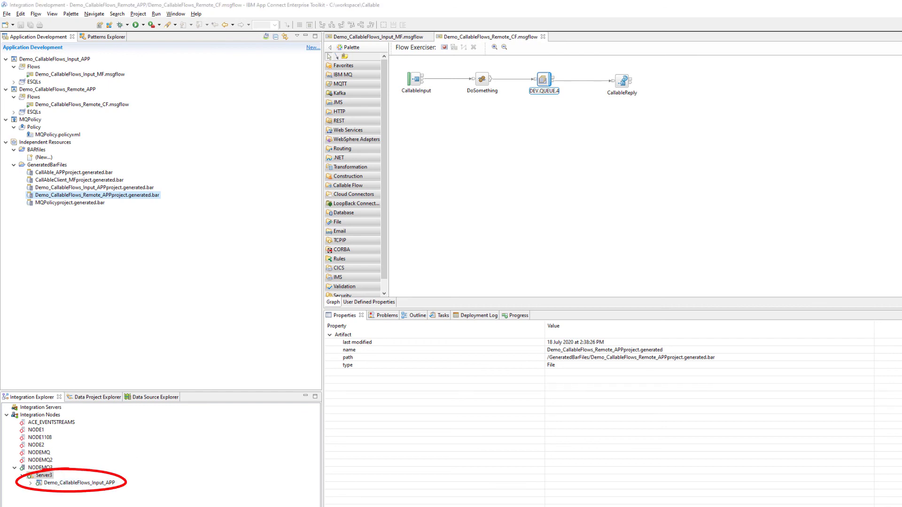
# Step: Switch from the App Connect Enterprise Toolkit to IBM App Connect in Firefox and open the dashboard to view the remote integration server
pyautogui.hotkey('alt', 'Tab')
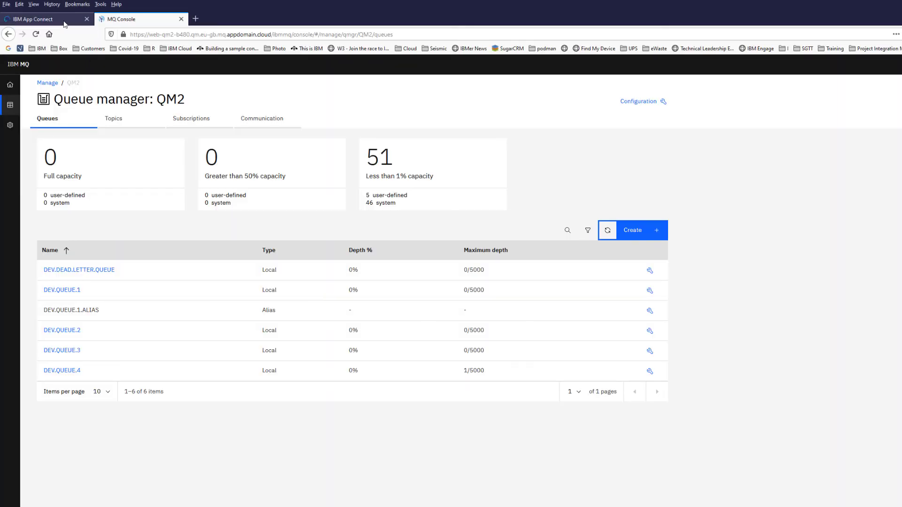
pyautogui.click(66, 20)
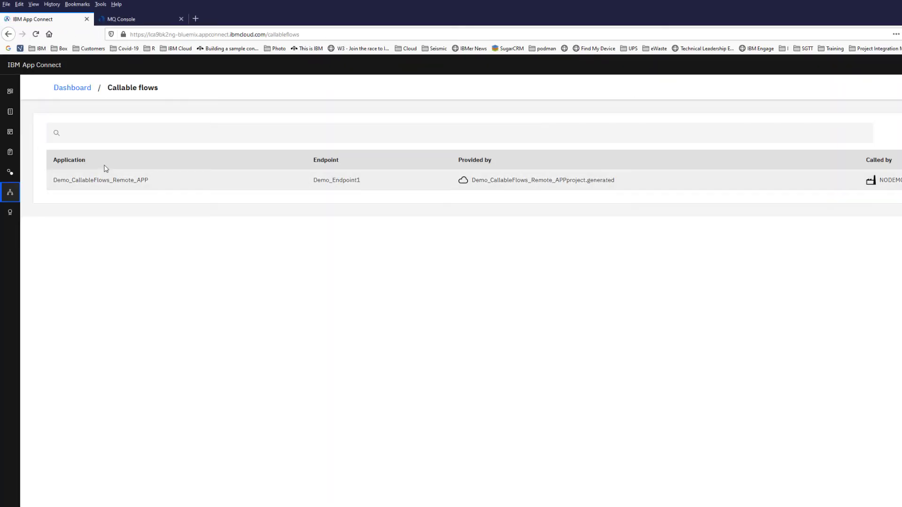
pyautogui.click(73, 88)
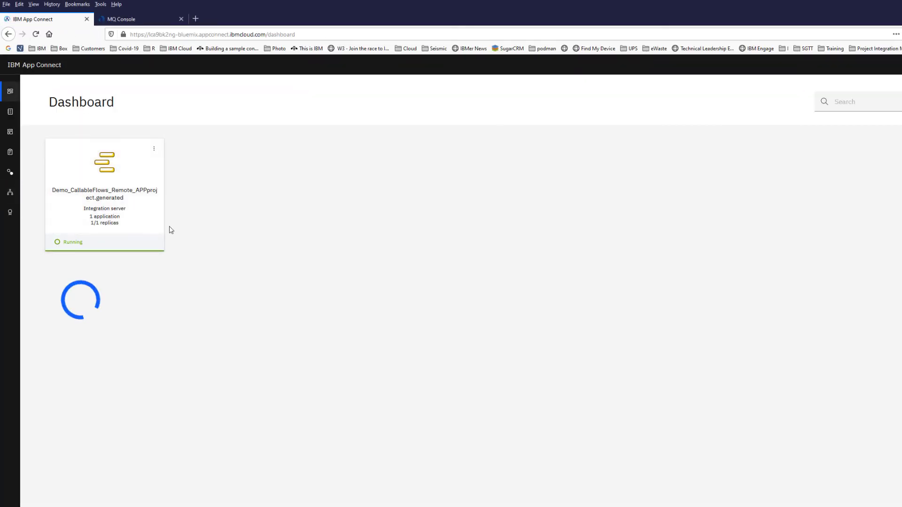